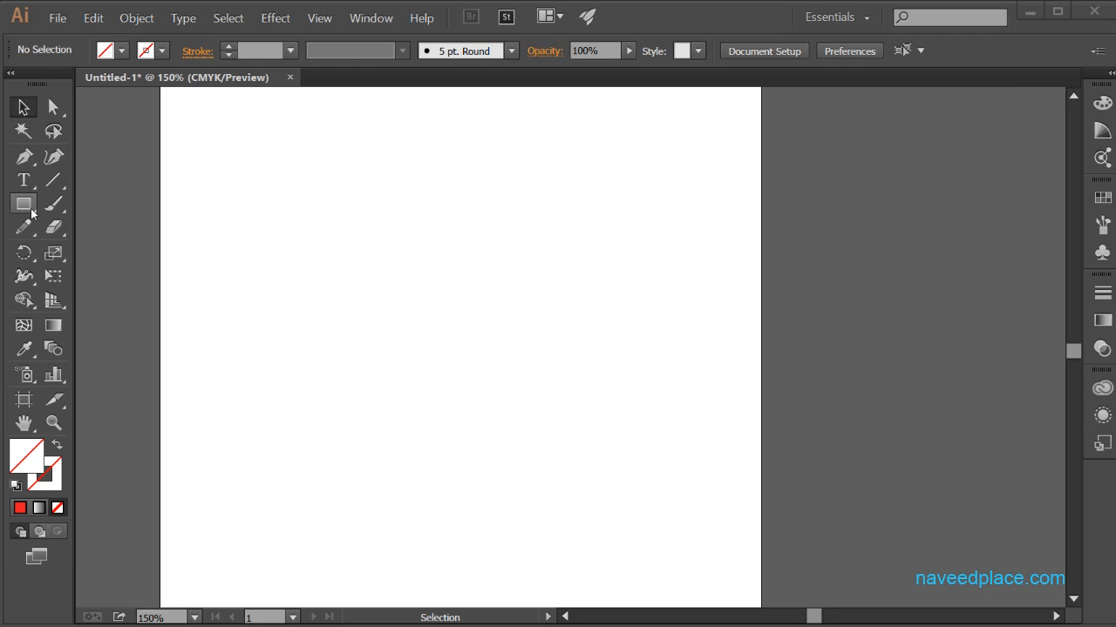
Step: Draw a five-pointed star near the artboard's upper-left corner and fill it with yellow
{"action": "left_click_drag", "start_coordinate": [30, 208], "coordinate": [105, 297]}
{"action": "left_click_drag", "start_coordinate": [262, 203], "coordinate": [380, 302]}
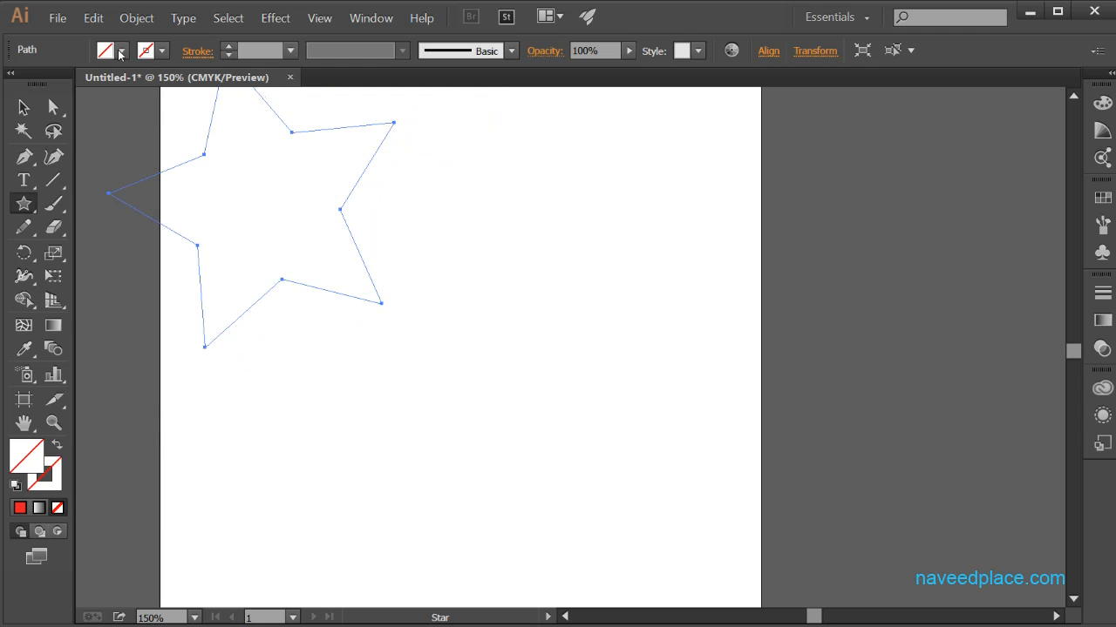
{"action": "left_click", "coordinate": [120, 53]}
{"action": "left_click", "coordinate": [58, 84]}
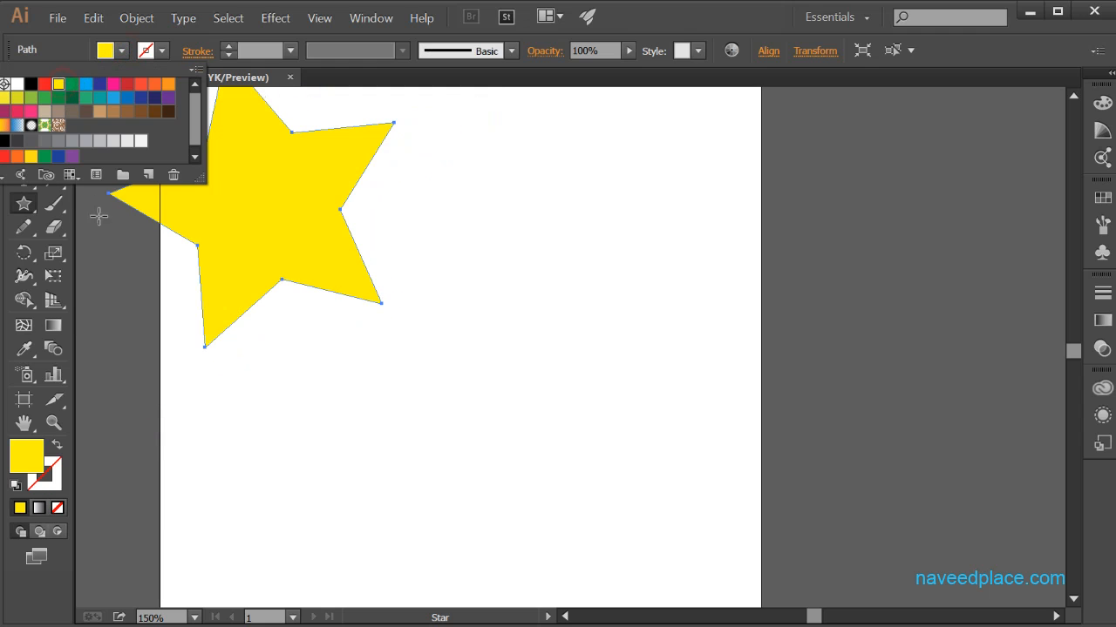
Step: Draw a hexagon over the centre of the yellow star and fill it with red
{"action": "left_click", "coordinate": [25, 200]}
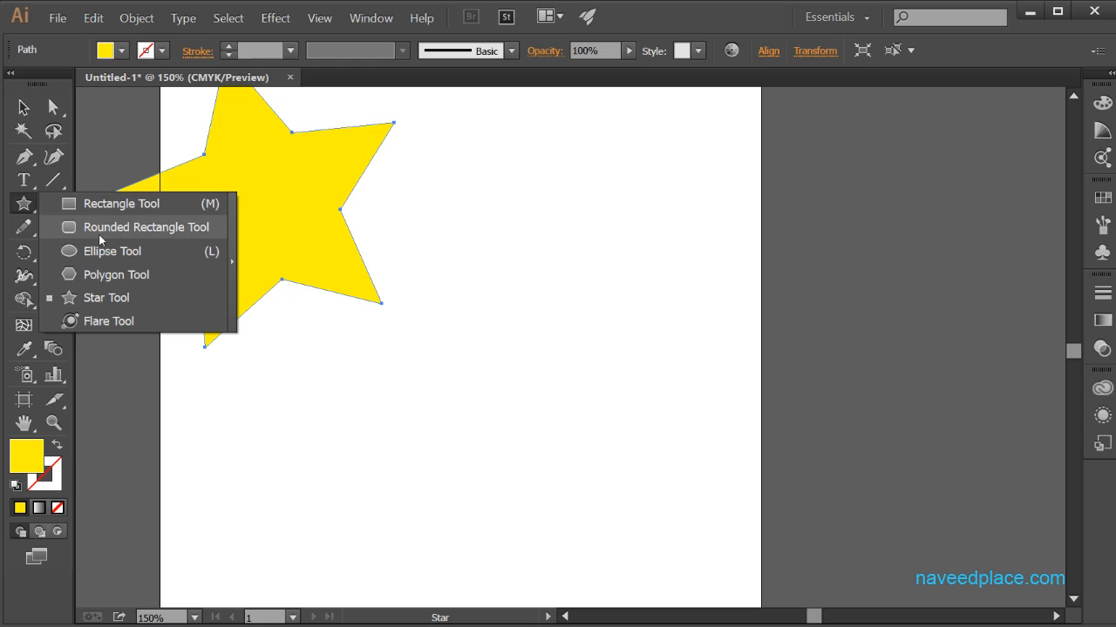
{"action": "left_click", "coordinate": [98, 261]}
{"action": "left_click_drag", "start_coordinate": [249, 199], "coordinate": [168, 160]}
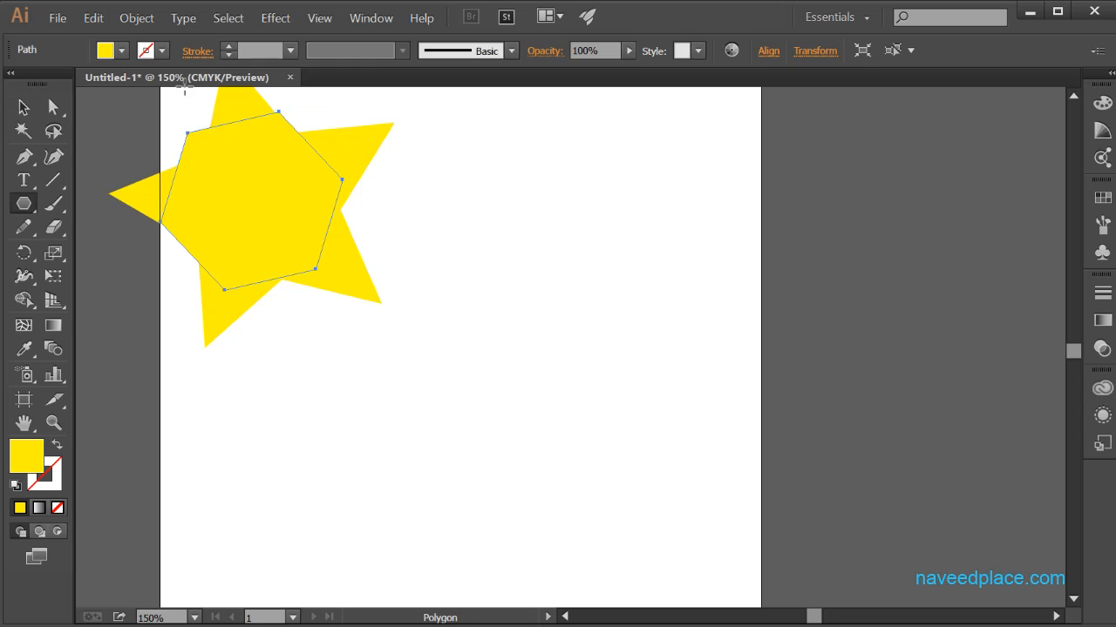
{"action": "left_click", "coordinate": [116, 52]}
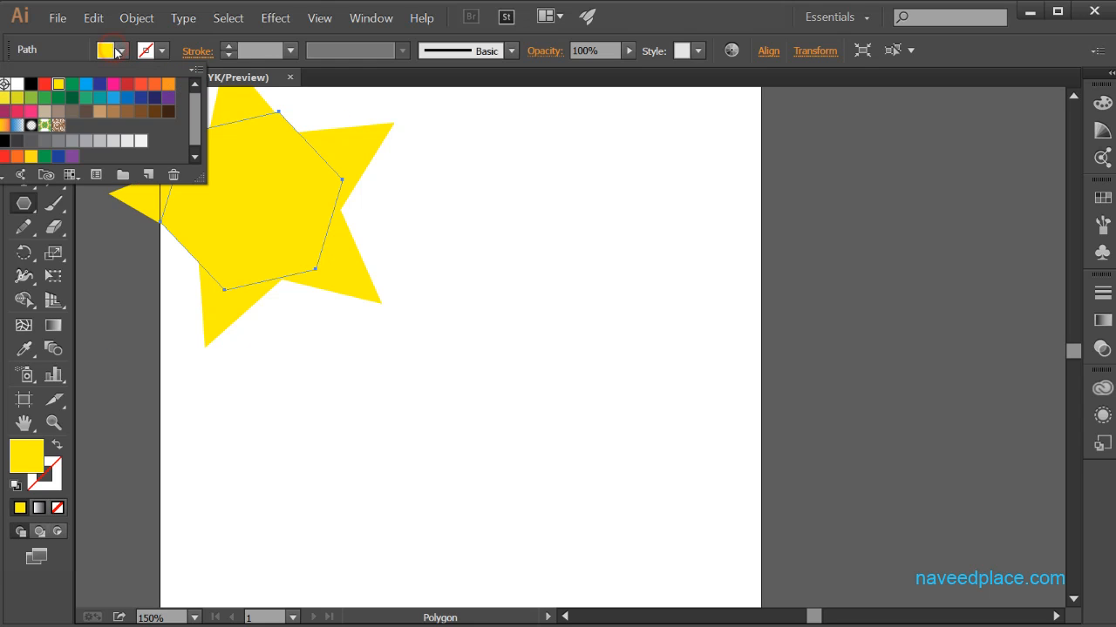
{"action": "left_click", "coordinate": [44, 84]}
{"action": "left_click", "coordinate": [452, 251]}
Step: Select the red hexagon and the yellow star together and make a clipping mask from them
{"action": "left_click", "coordinate": [53, 422]}
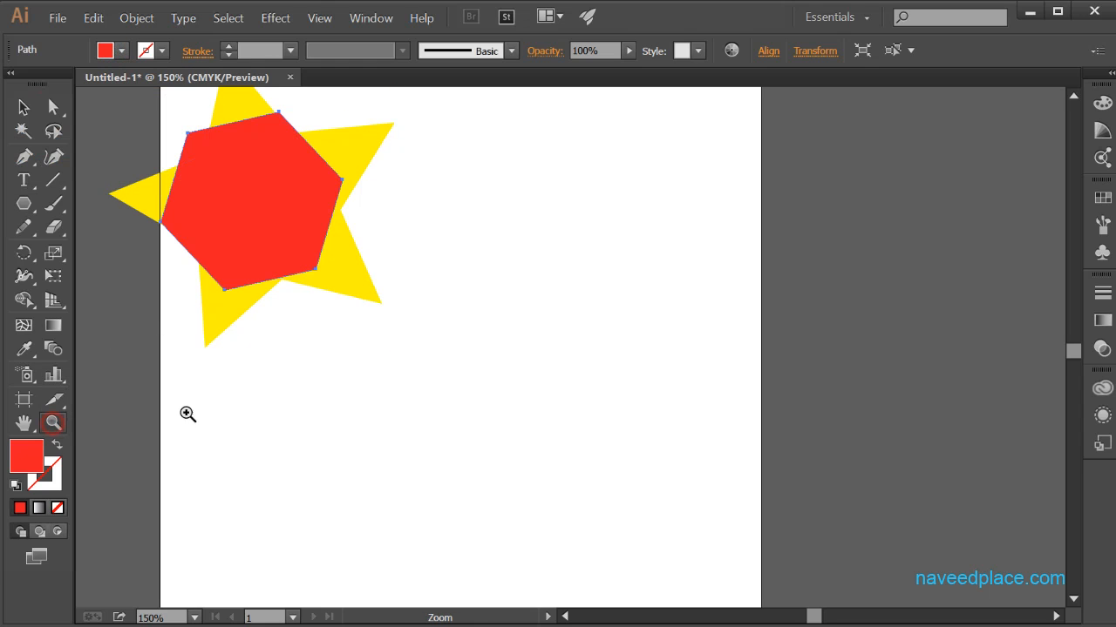
{"action": "left_click", "coordinate": [480, 382], "text": "alt"}
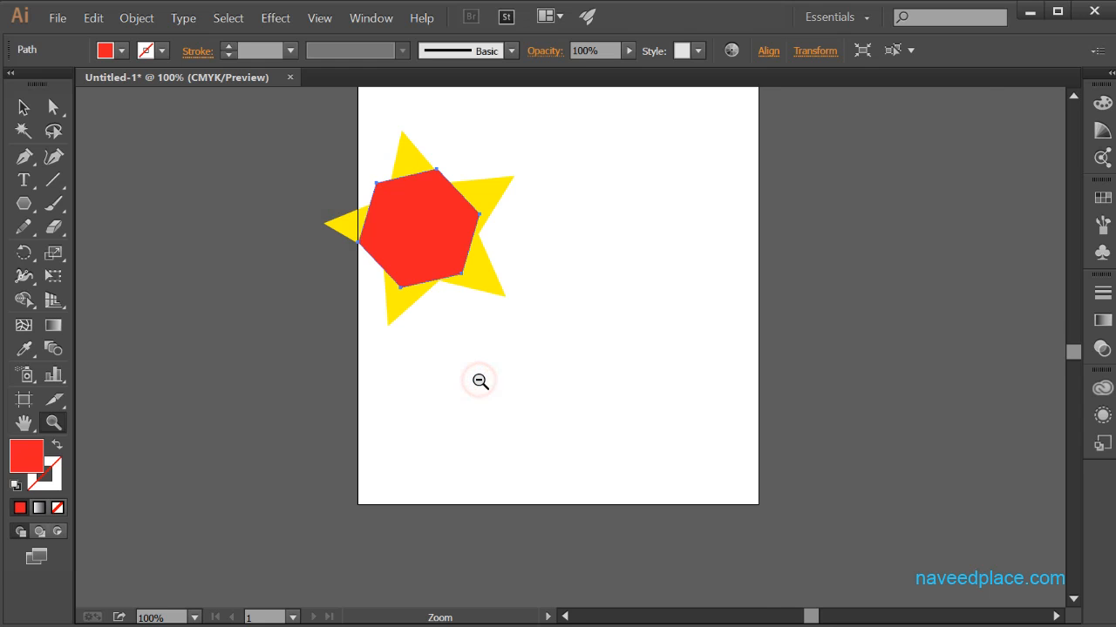
{"action": "left_click", "coordinate": [479, 381]}
{"action": "left_click", "coordinate": [479, 381]}
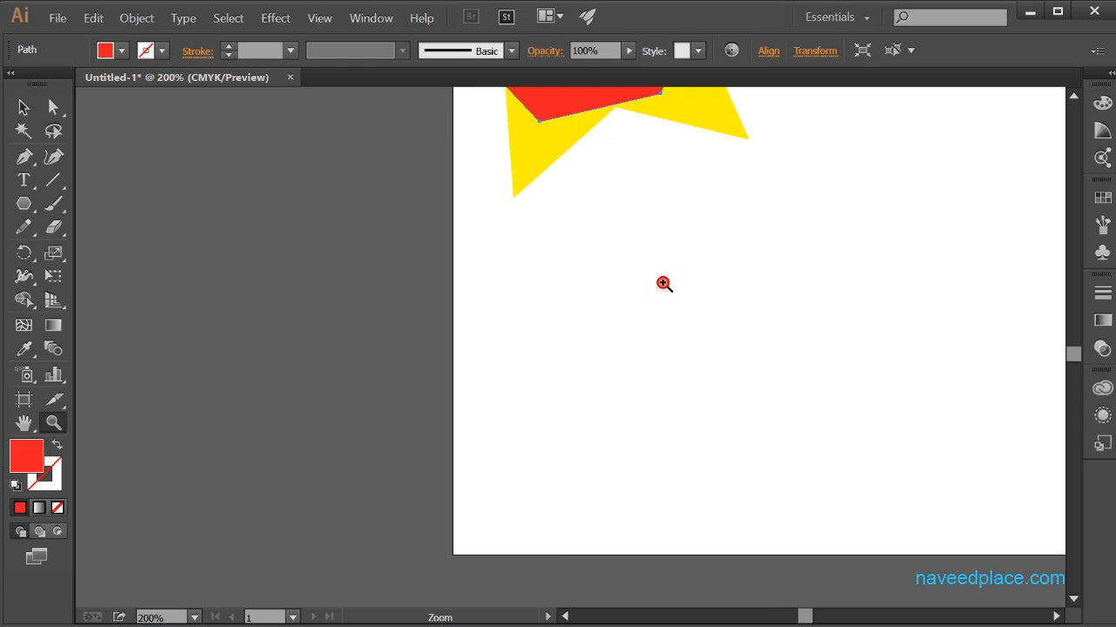
{"action": "left_click", "coordinate": [671, 281]}
{"action": "left_click_drag", "start_coordinate": [672, 262], "coordinate": [632, 605]}
{"action": "left_click", "coordinate": [24, 106]}
{"action": "left_click_drag", "start_coordinate": [591, 256], "coordinate": [601, 257]}
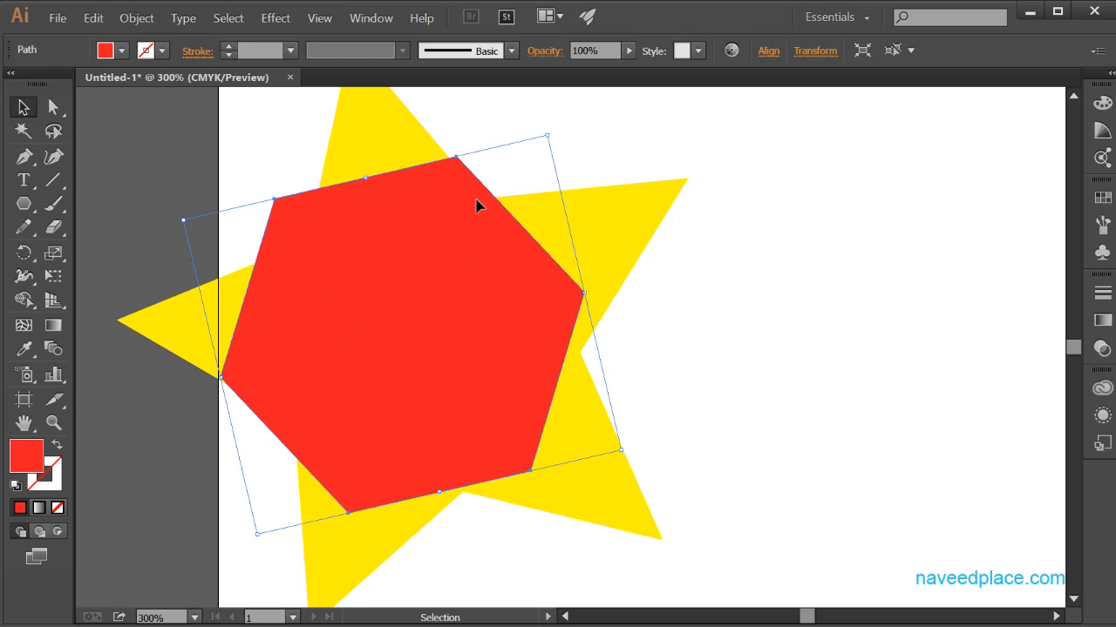
{"action": "left_click", "coordinate": [612, 255], "text": "shift"}
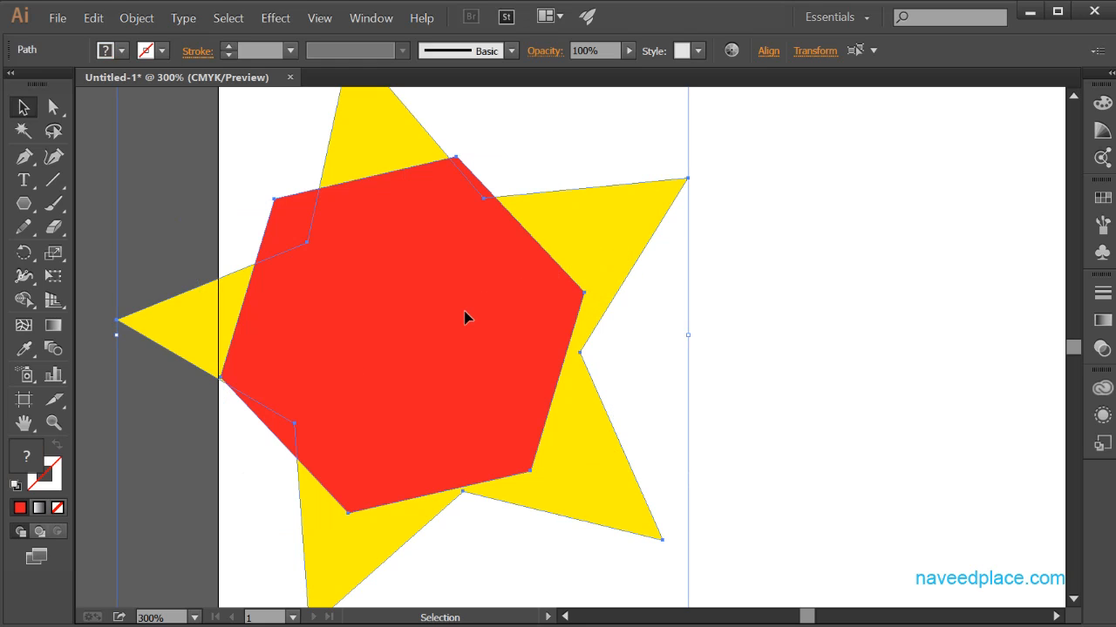
{"action": "right_click", "coordinate": [419, 228]}
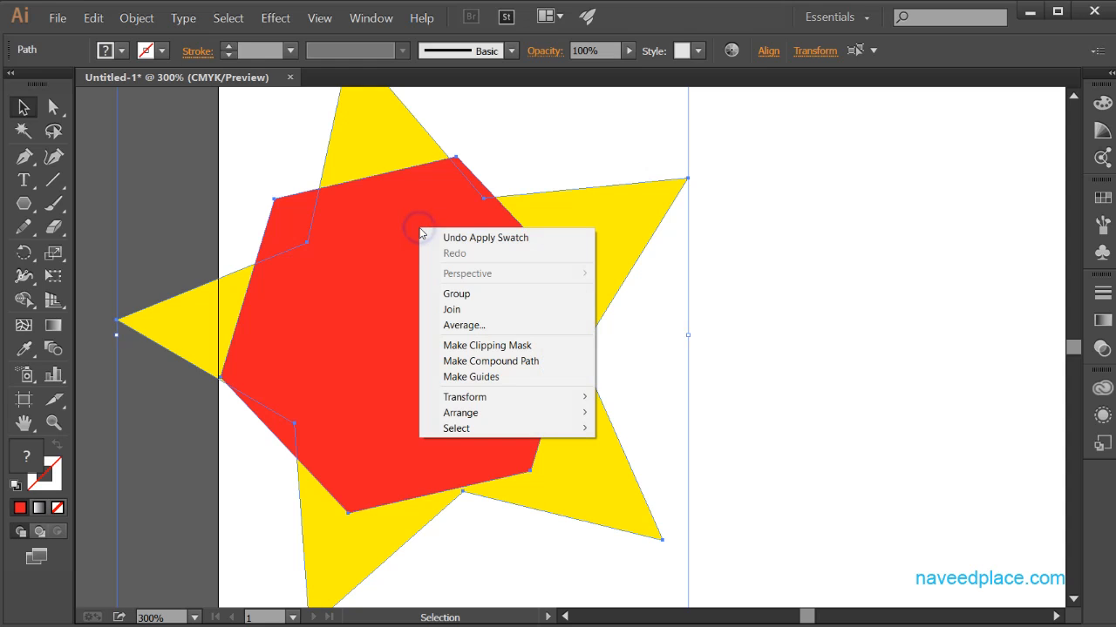
{"action": "left_click", "coordinate": [523, 352]}
{"action": "left_click", "coordinate": [787, 363]}
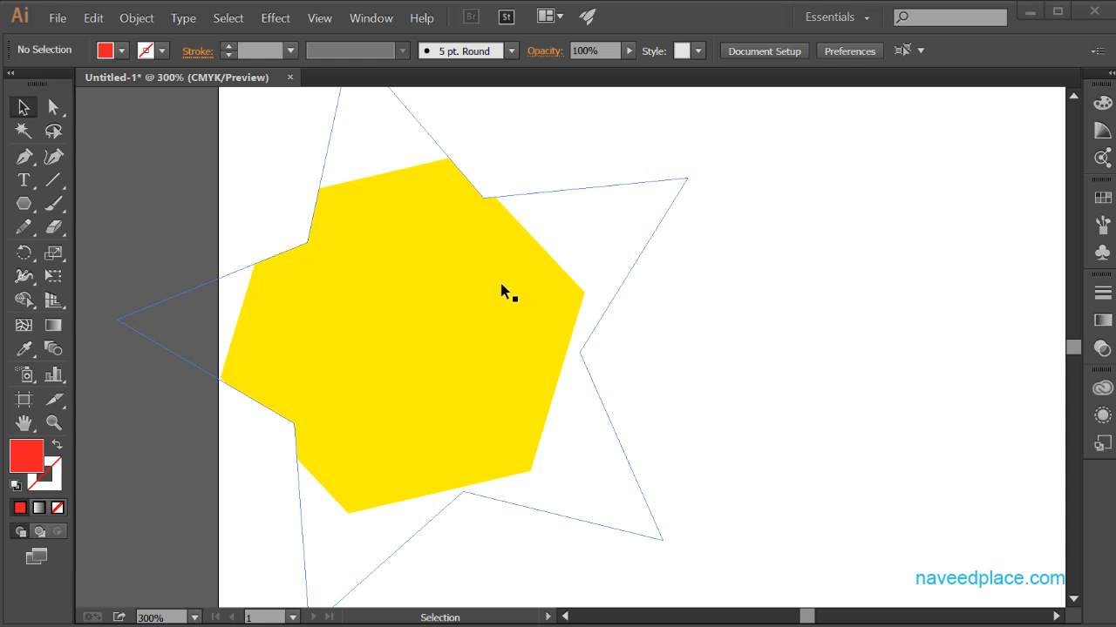
Step: Release the clipping mask and move the red hexagon so it overlaps only the star's right-hand arms
{"action": "left_click", "coordinate": [412, 364]}
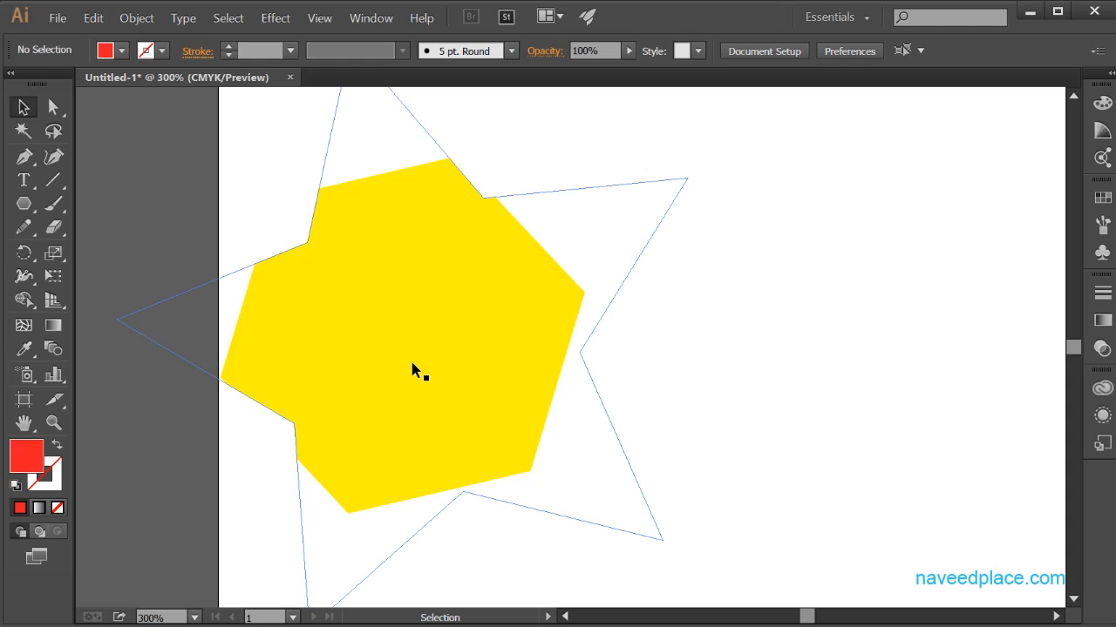
{"action": "key", "text": "ctrl+alt+7"}
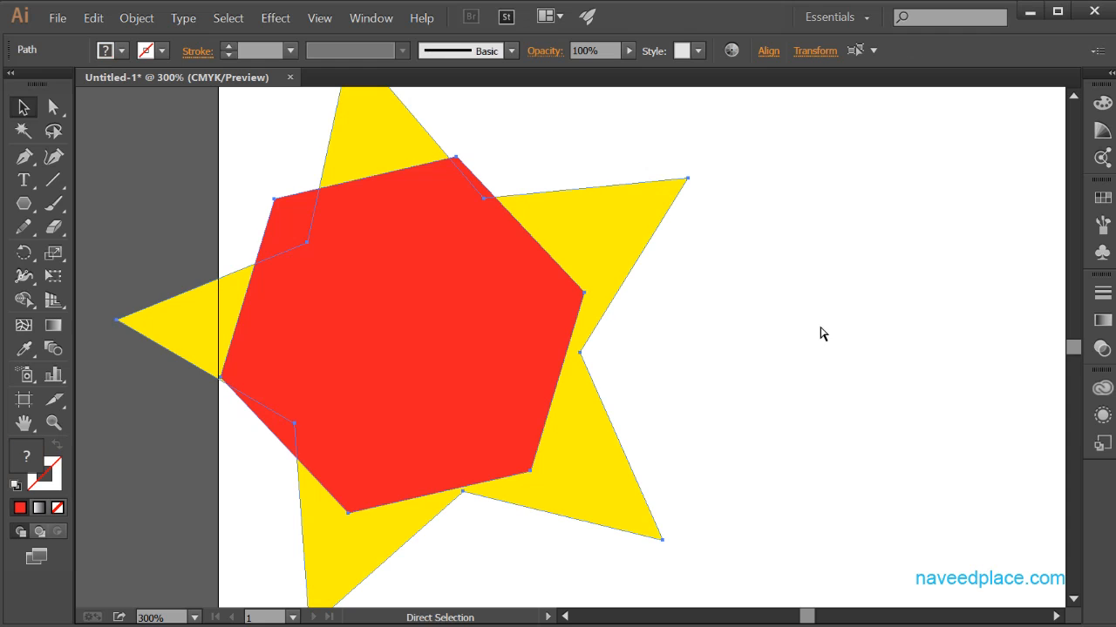
{"action": "left_click_drag", "start_coordinate": [553, 321], "coordinate": [710, 270]}
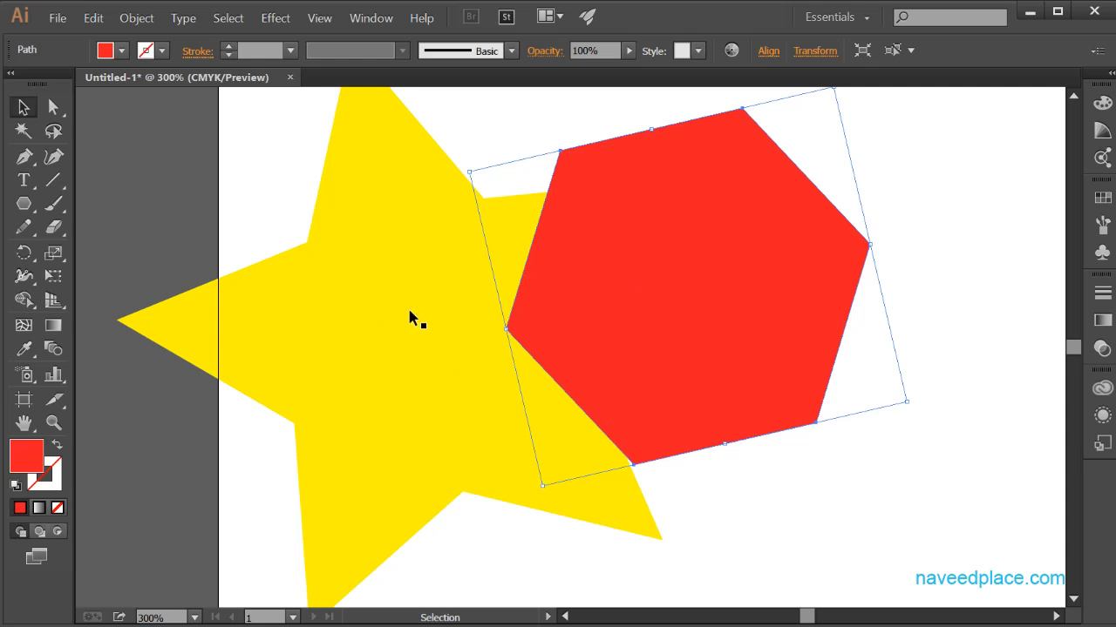
Step: Make a clipping mask from the shifted red hexagon and the yellow star
{"action": "left_click", "coordinate": [349, 316], "text": "shift"}
{"action": "right_click", "coordinate": [590, 312]}
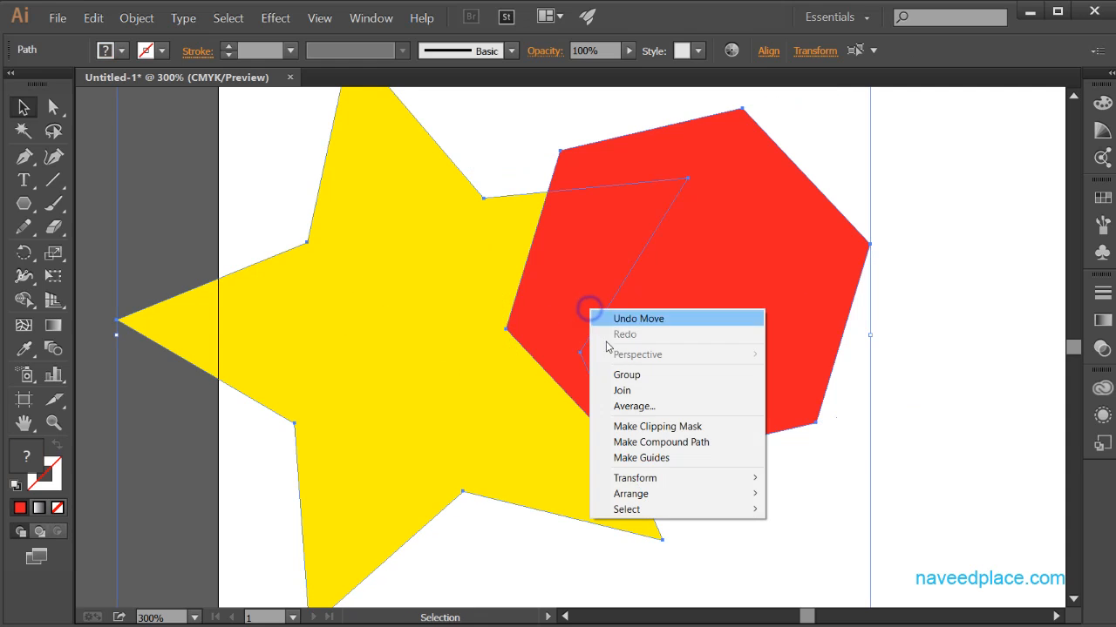
{"action": "left_click", "coordinate": [624, 425]}
{"action": "left_click", "coordinate": [949, 451]}
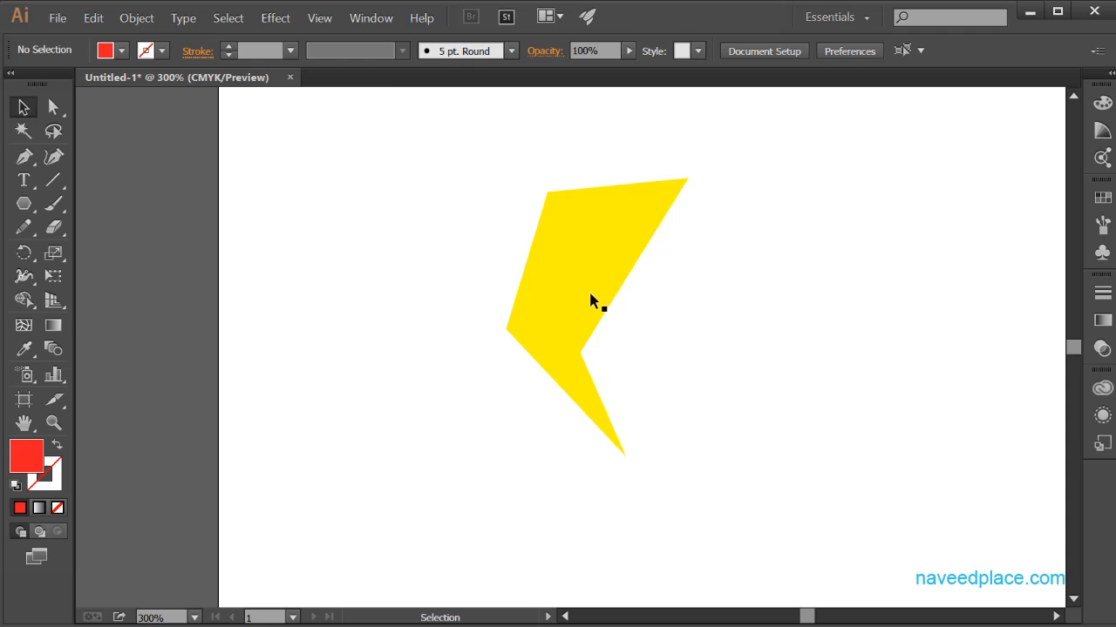
Step: Release the clipping mask on the star and hexagon and clear the selection
{"action": "left_click", "coordinate": [542, 268]}
{"action": "key", "text": "ctrl+alt+7"}
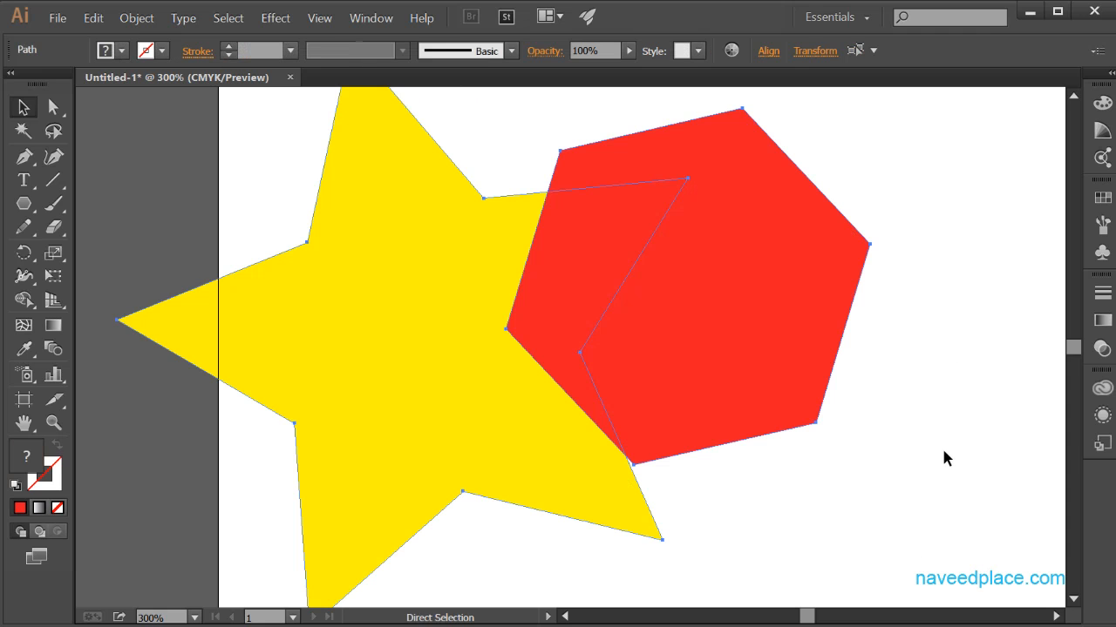
{"action": "left_click", "coordinate": [954, 481]}
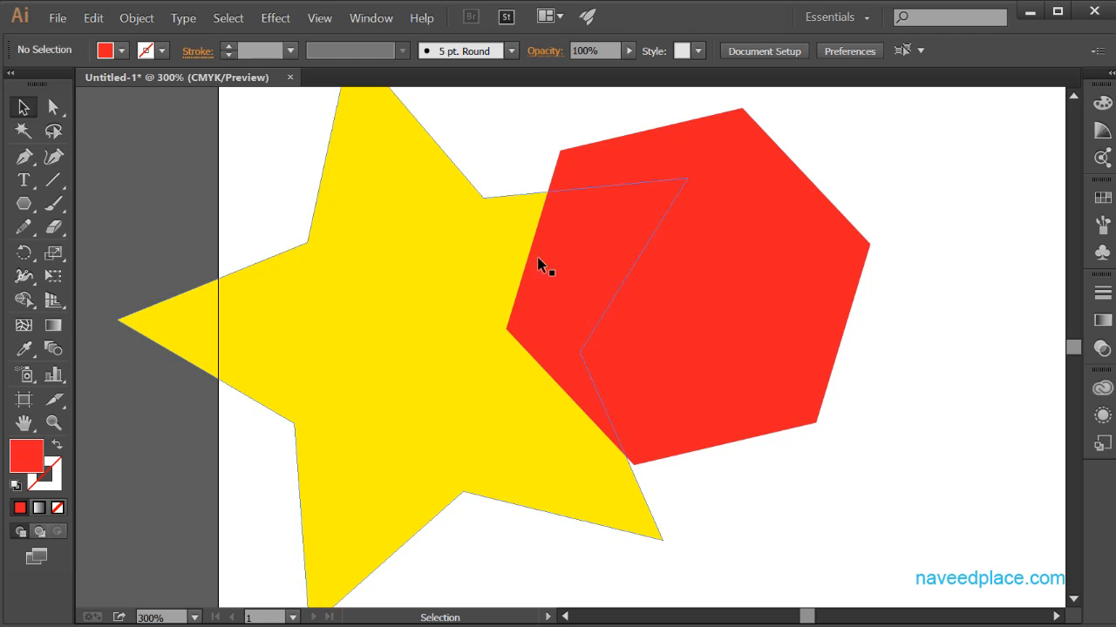
Step: Delete the red hexagon and the yellow star from the artboard
{"action": "left_click", "coordinate": [643, 373]}
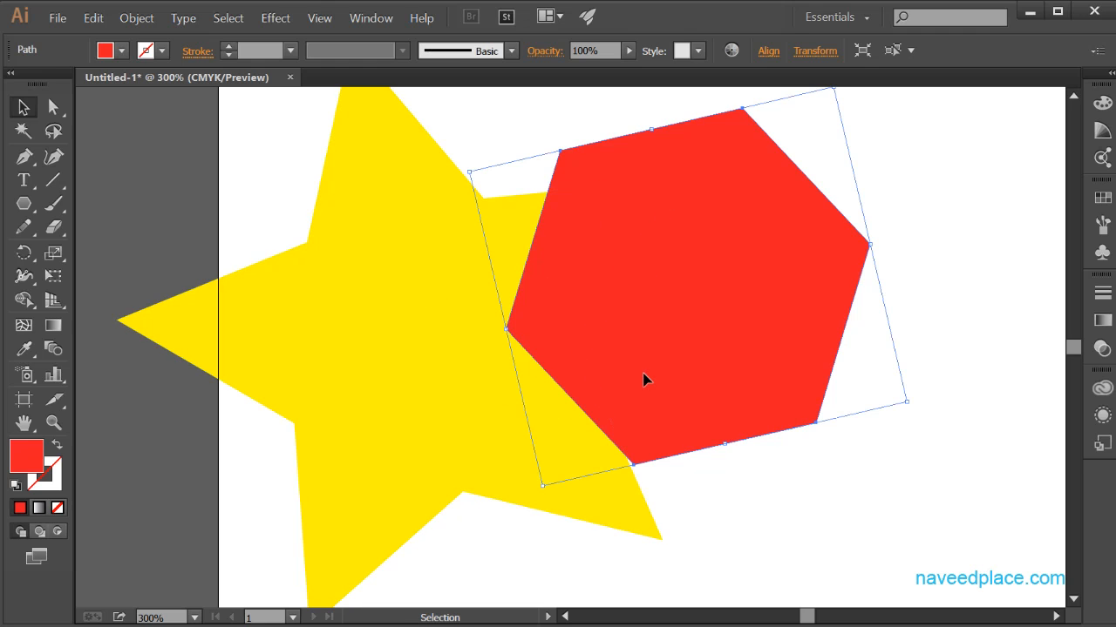
{"action": "key", "text": "Delete"}
{"action": "left_click", "coordinate": [397, 319]}
{"action": "key", "text": "Delete"}
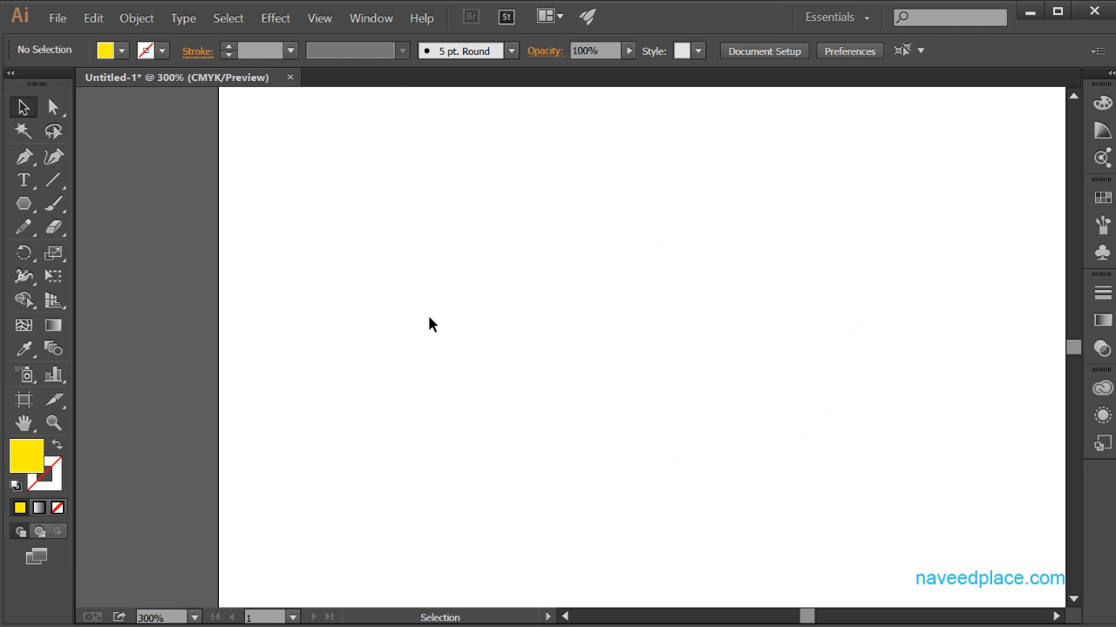
Step: Place the image fewpicture from the images folder near the artboard's upper-left area
{"action": "left_click", "coordinate": [57, 18]}
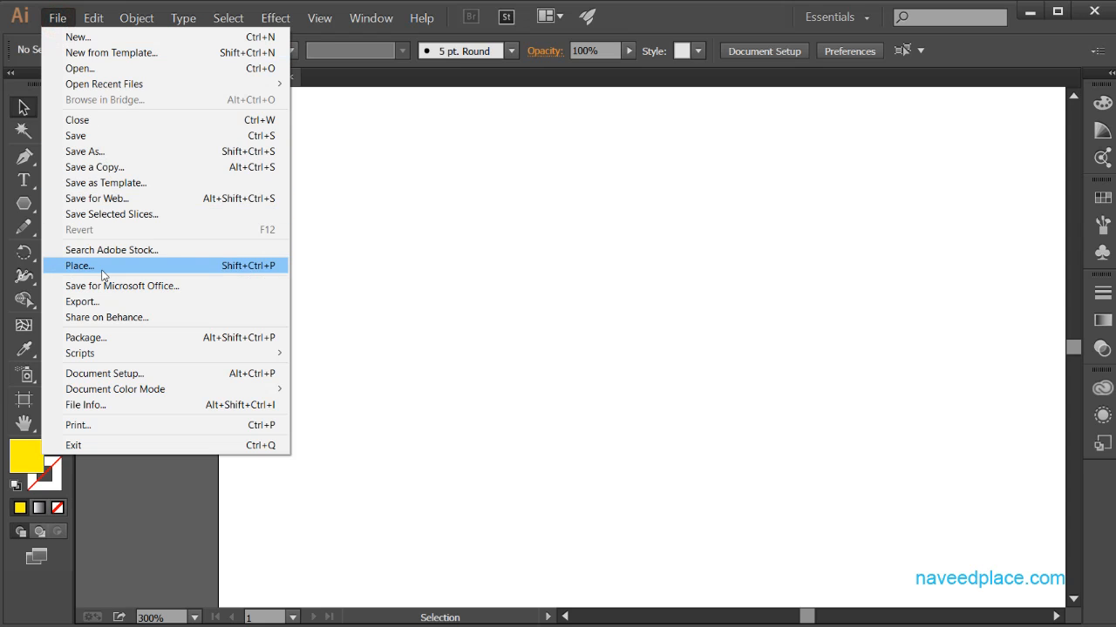
{"action": "left_click", "coordinate": [102, 266]}
{"action": "mouse_move", "coordinate": [985, 162]}
{"action": "left_mouse_down"}
{"action": "mouse_move", "coordinate": [982, 466]}
{"action": "mouse_move", "coordinate": [982, 250]}
{"action": "left_mouse_up"}
{"action": "left_click", "coordinate": [845, 417]}
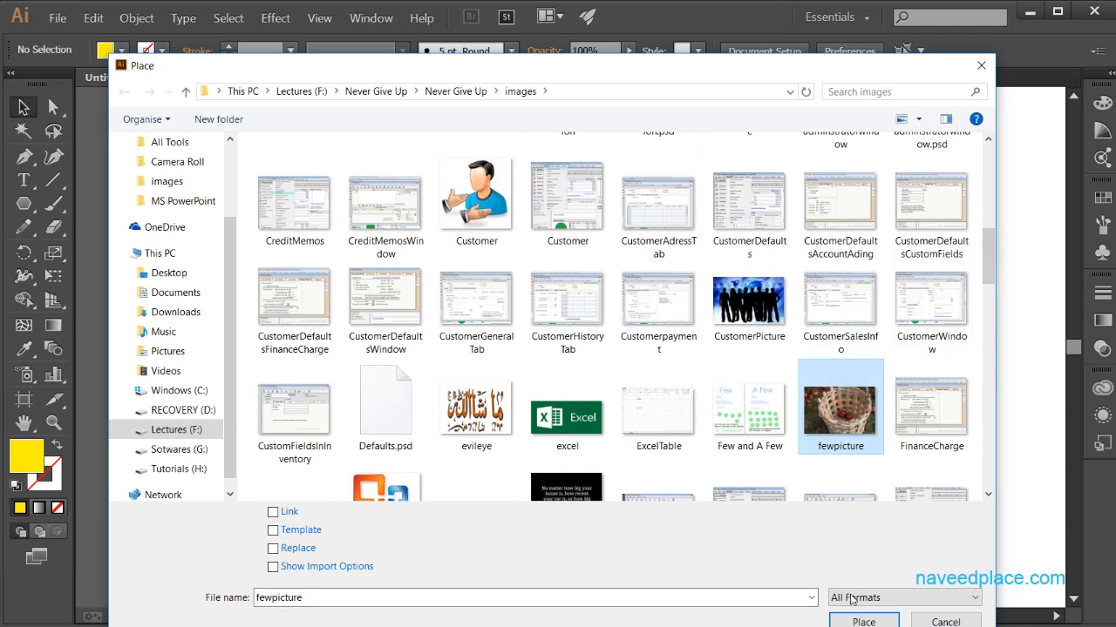
{"action": "left_click", "coordinate": [863, 622]}
{"action": "left_click_drag", "start_coordinate": [326, 177], "coordinate": [327, 178]}
Step: Draw a yellow five-pointed star, about 545 by 565 pt, over the placed basket picture
{"action": "left_click", "coordinate": [53, 423]}
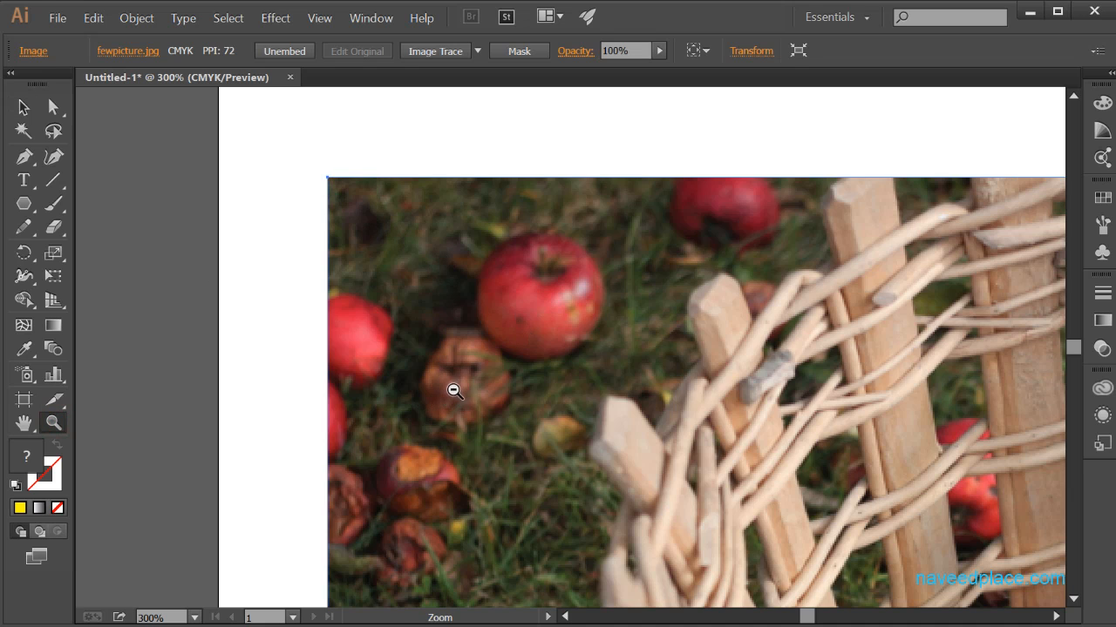
{"action": "left_click", "coordinate": [475, 381], "text": "alt"}
{"action": "left_click", "coordinate": [476, 380], "text": "alt"}
{"action": "left_click", "coordinate": [475, 381], "text": "alt"}
{"action": "left_click_drag", "start_coordinate": [818, 384], "coordinate": [461, 374]}
{"action": "left_click", "coordinate": [460, 375]}
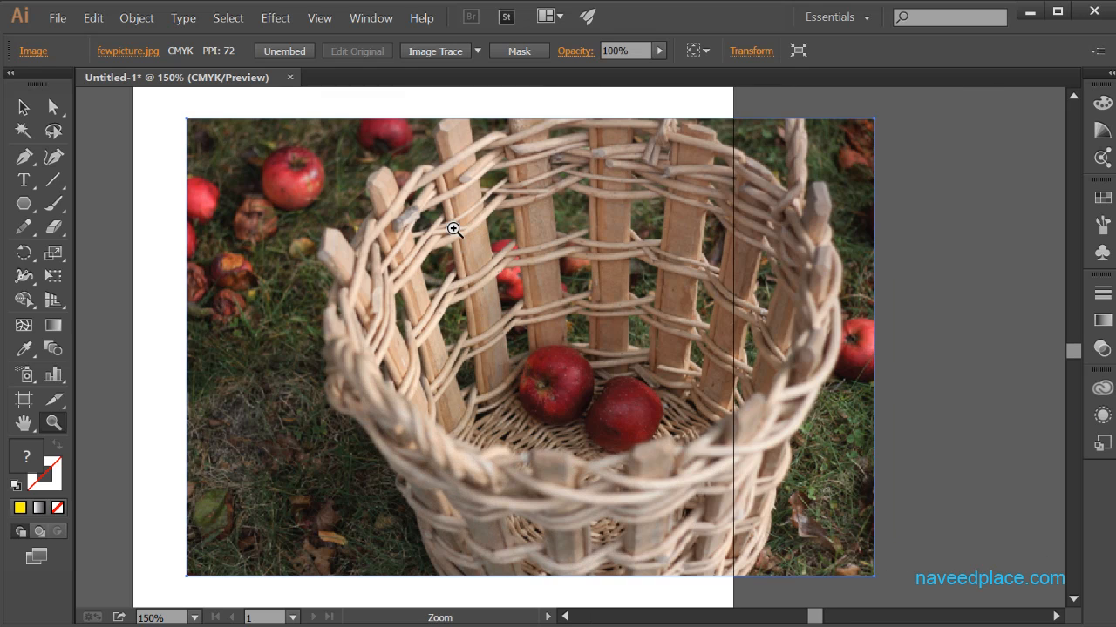
{"action": "left_click", "coordinate": [23, 203]}
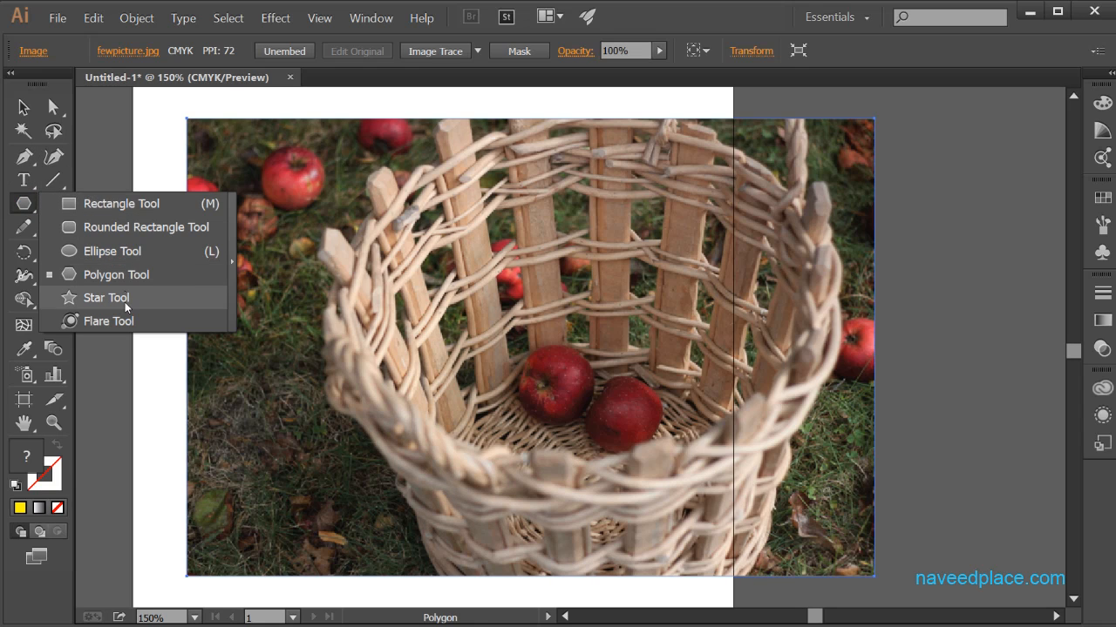
{"action": "left_click", "coordinate": [106, 297]}
{"action": "left_click_drag", "start_coordinate": [515, 226], "coordinate": [616, 495]}
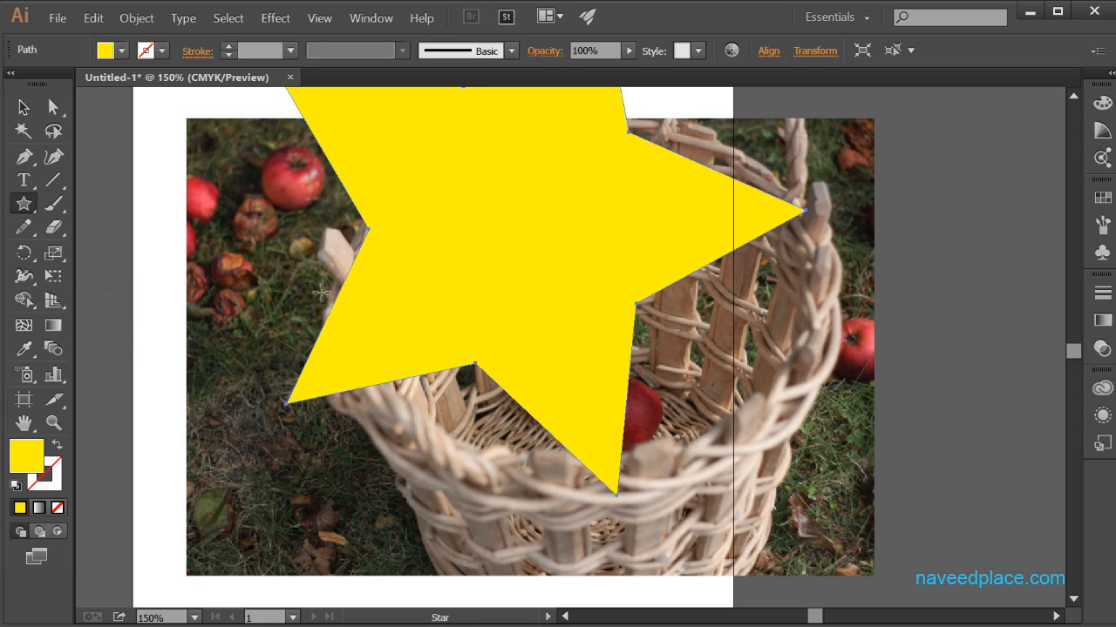
Step: Move the yellow star down and to the right so it covers the apples in the basket
{"action": "left_click", "coordinate": [24, 107]}
{"action": "left_click_drag", "start_coordinate": [536, 291], "coordinate": [595, 424]}
{"action": "left_click_drag", "start_coordinate": [354, 212], "coordinate": [346, 211]}
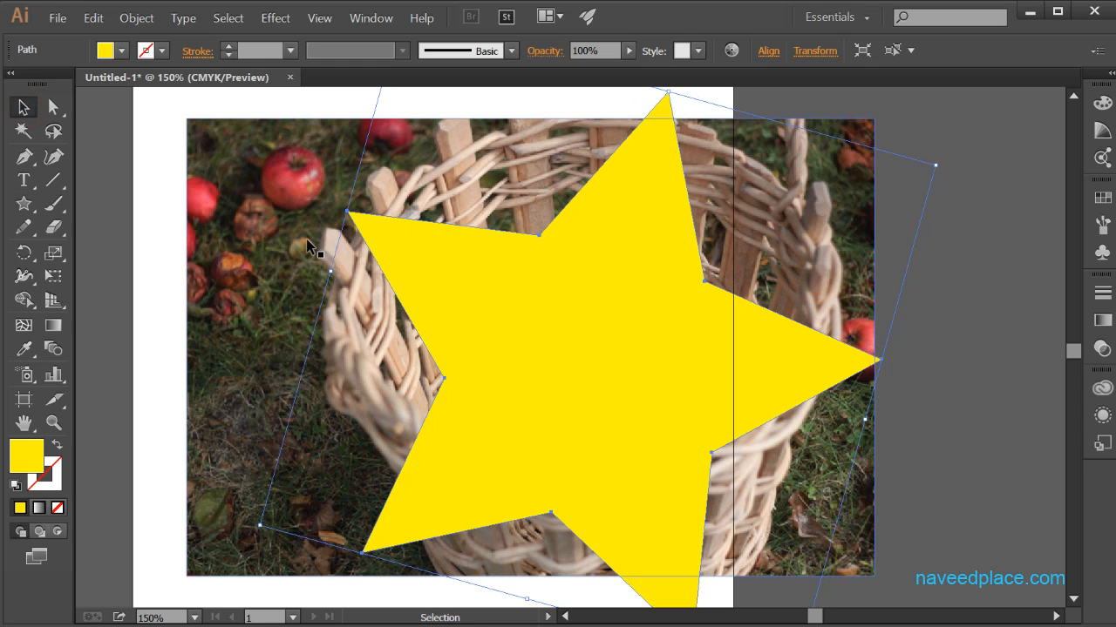
Step: Select the star together with the basket picture and clip the picture to the star with a clipping mask
{"action": "left_click", "coordinate": [259, 249], "text": "shift"}
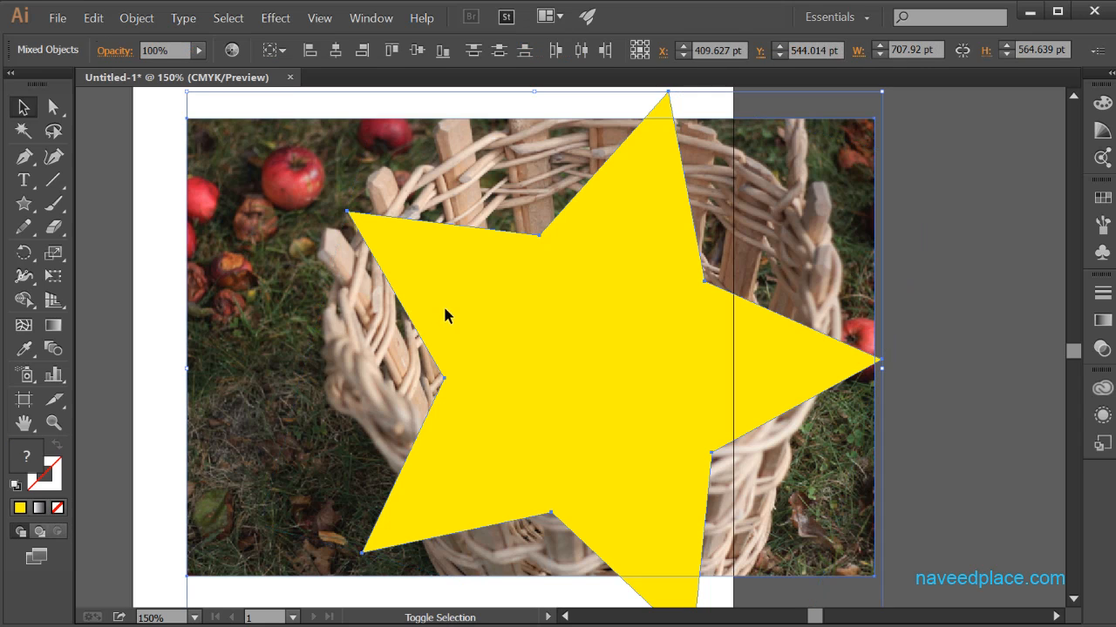
{"action": "right_click", "coordinate": [371, 306]}
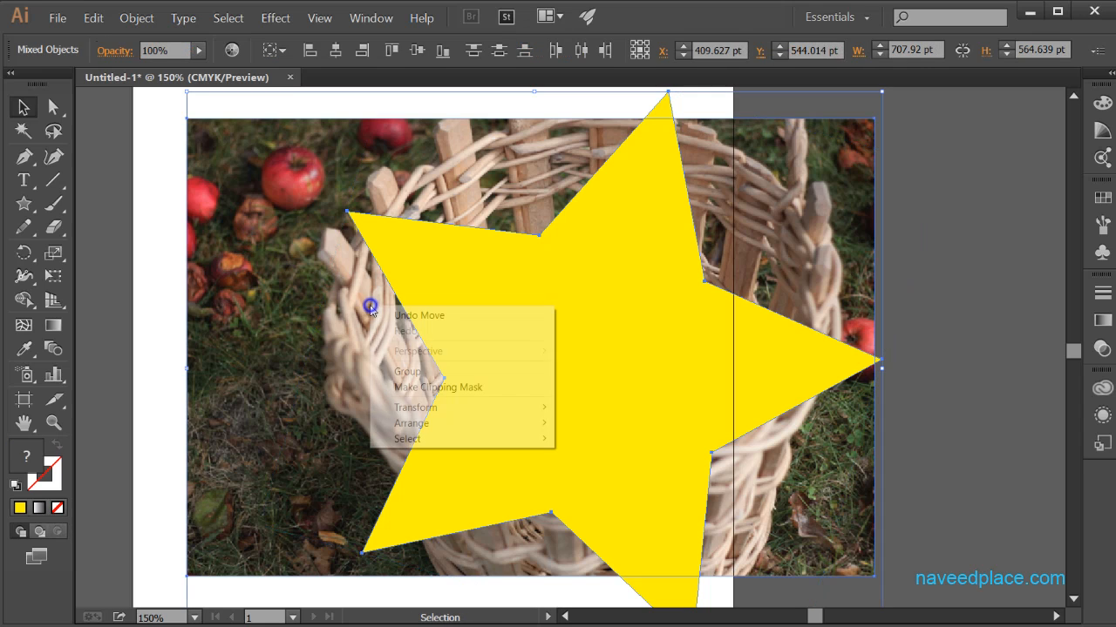
{"action": "left_click", "coordinate": [403, 388]}
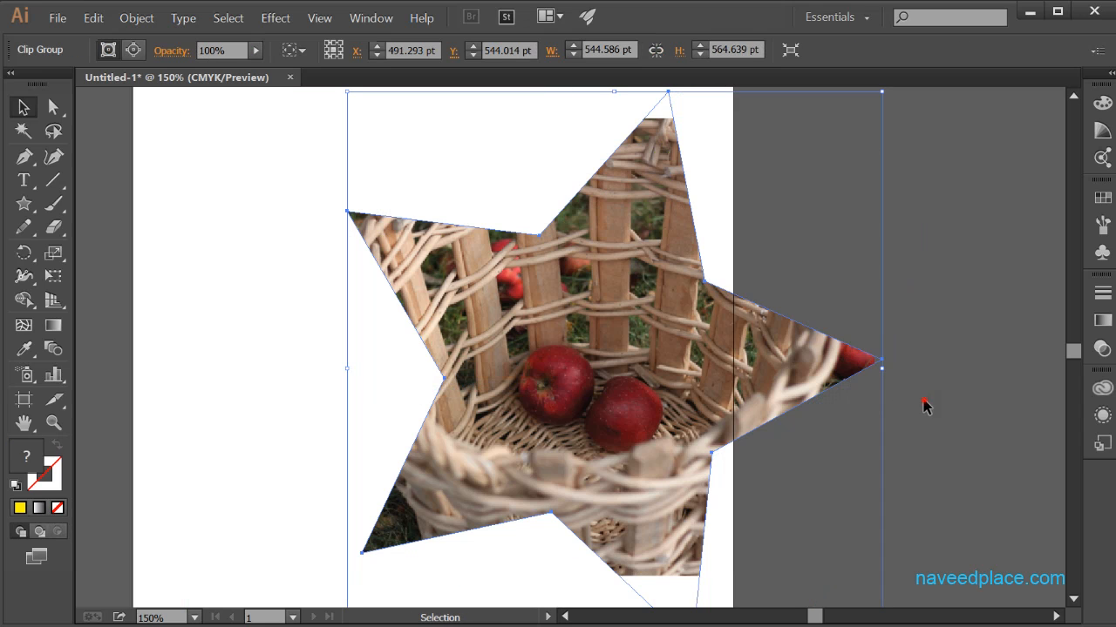
{"action": "left_click", "coordinate": [923, 400]}
{"action": "left_click", "coordinate": [431, 398]}
{"action": "left_click", "coordinate": [980, 315]}
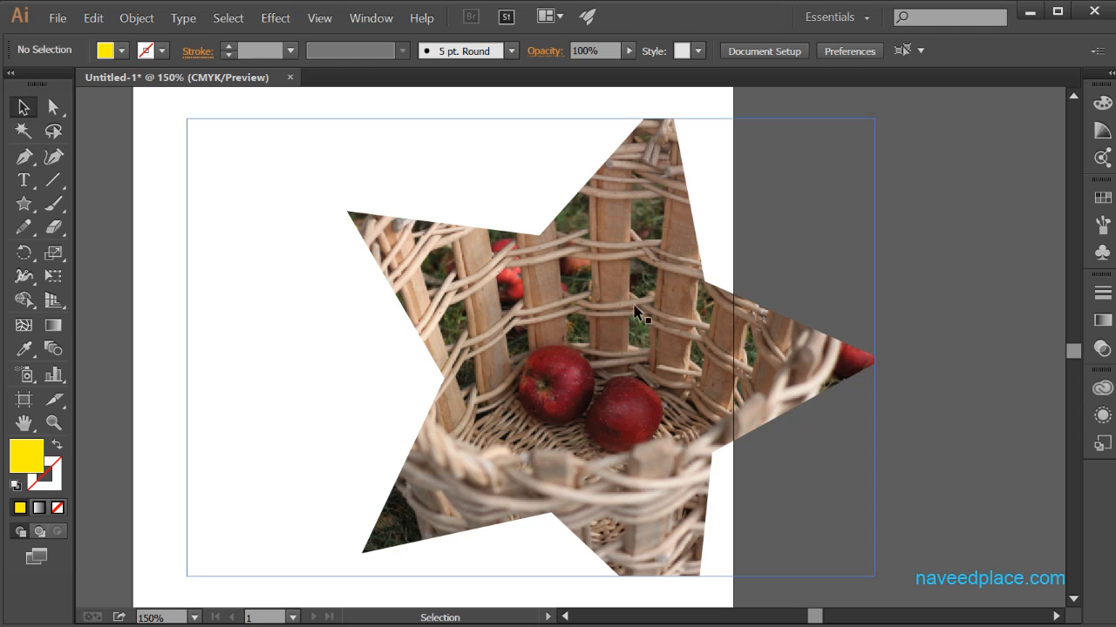
Step: Undo the clipping mask and make it again from the star and the basket picture
{"action": "key", "text": "ctrl+z"}
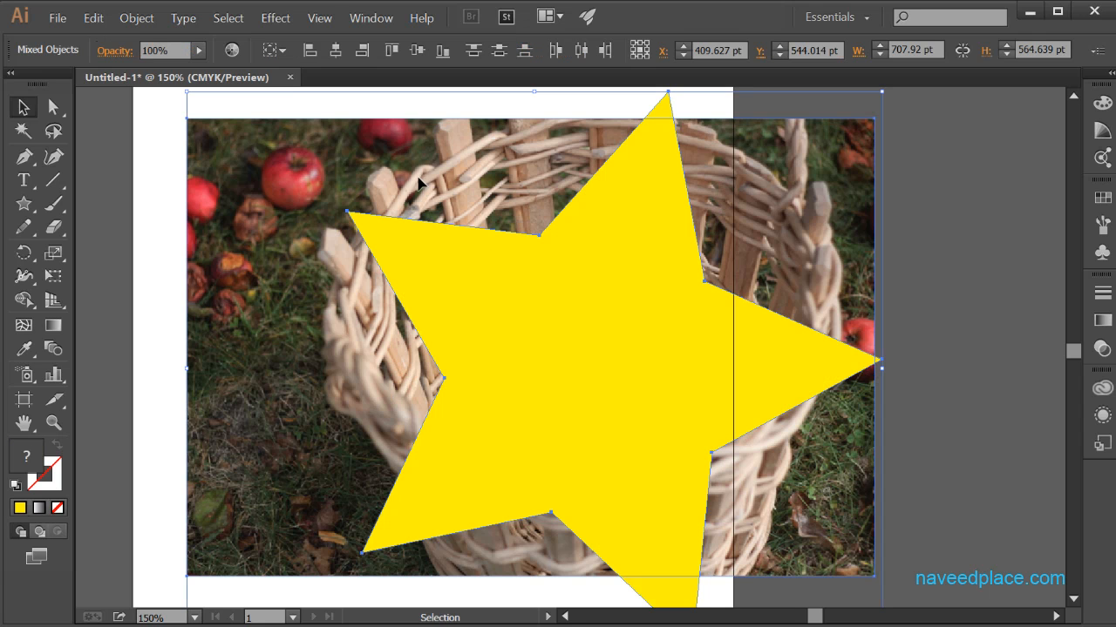
{"action": "right_click", "coordinate": [498, 353]}
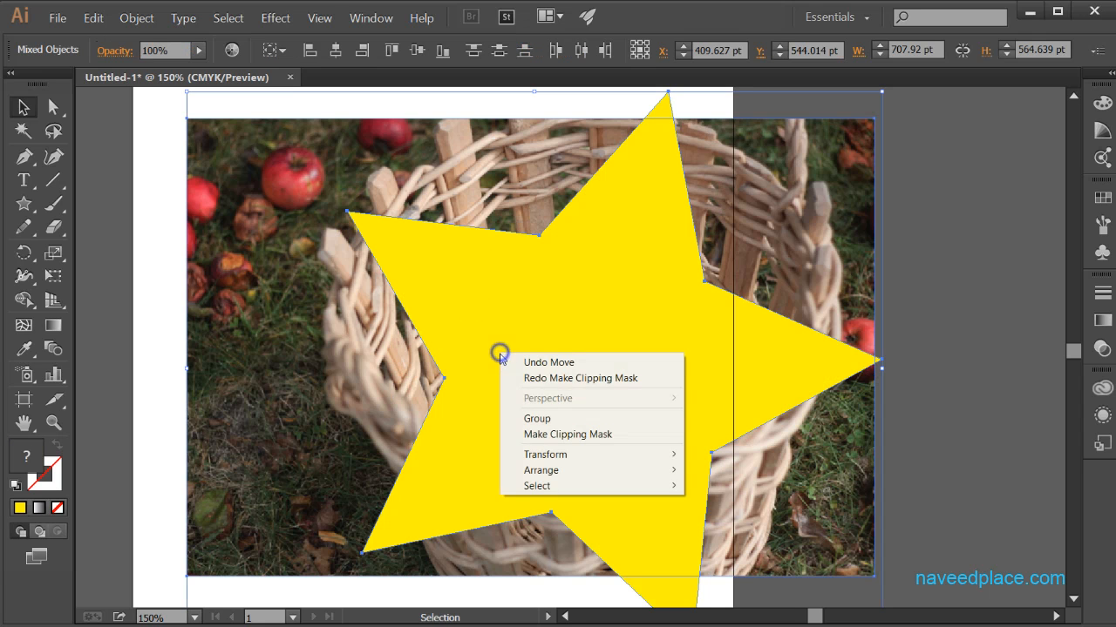
{"action": "left_click", "coordinate": [522, 435]}
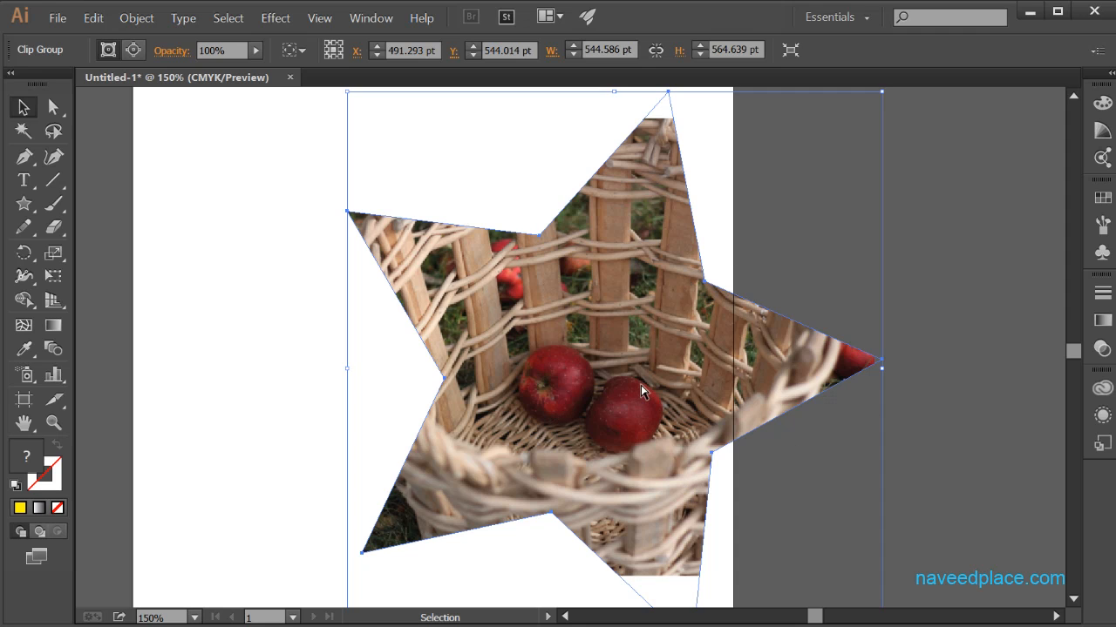
Step: Undo the star's clipping mask and delete both the yellow star and the basket picture
{"action": "key", "text": "ctrl+z"}
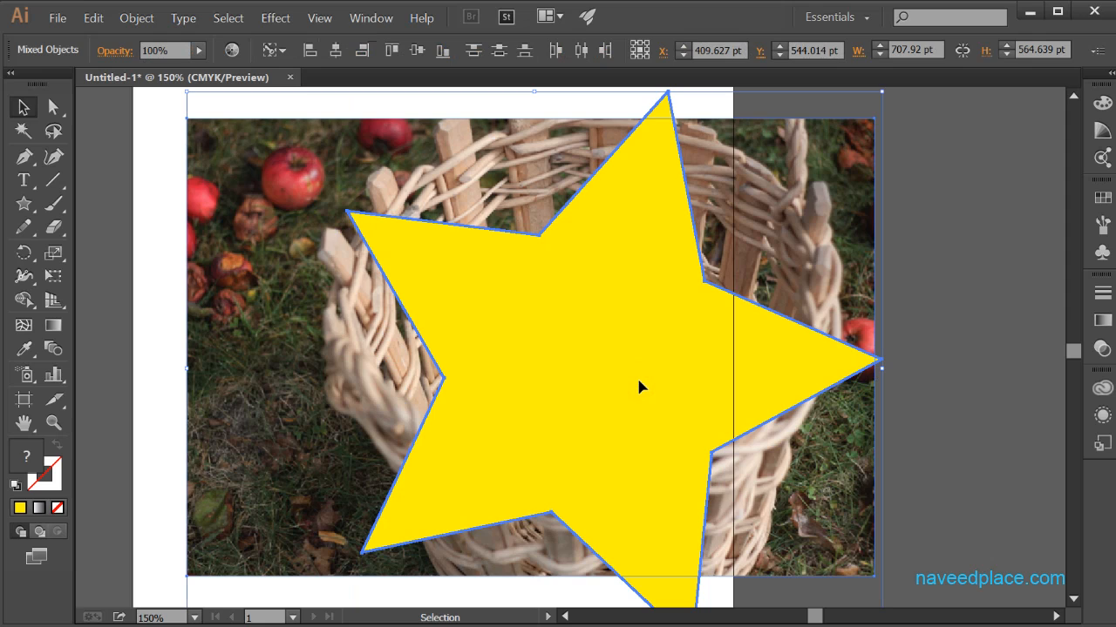
{"action": "key", "text": "Delete"}
{"action": "key", "text": "ctrl+z"}
{"action": "left_click", "coordinate": [557, 341]}
{"action": "key", "text": "Delete"}
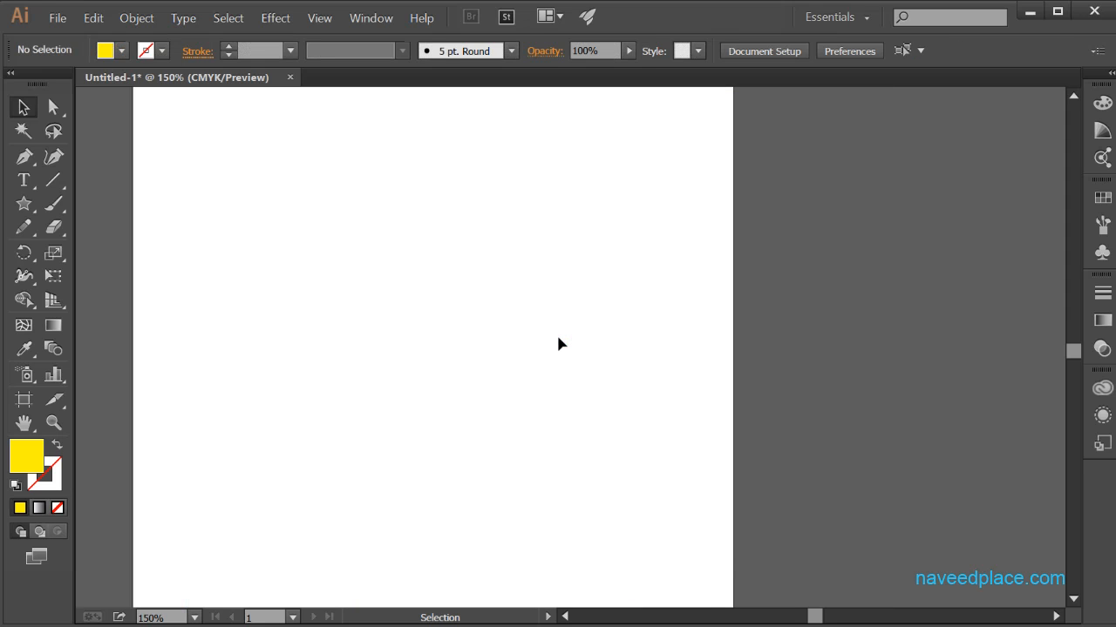
Step: Place the picture fewpicture again and move it up and to the left on the artboard
{"action": "left_click", "coordinate": [68, 19]}
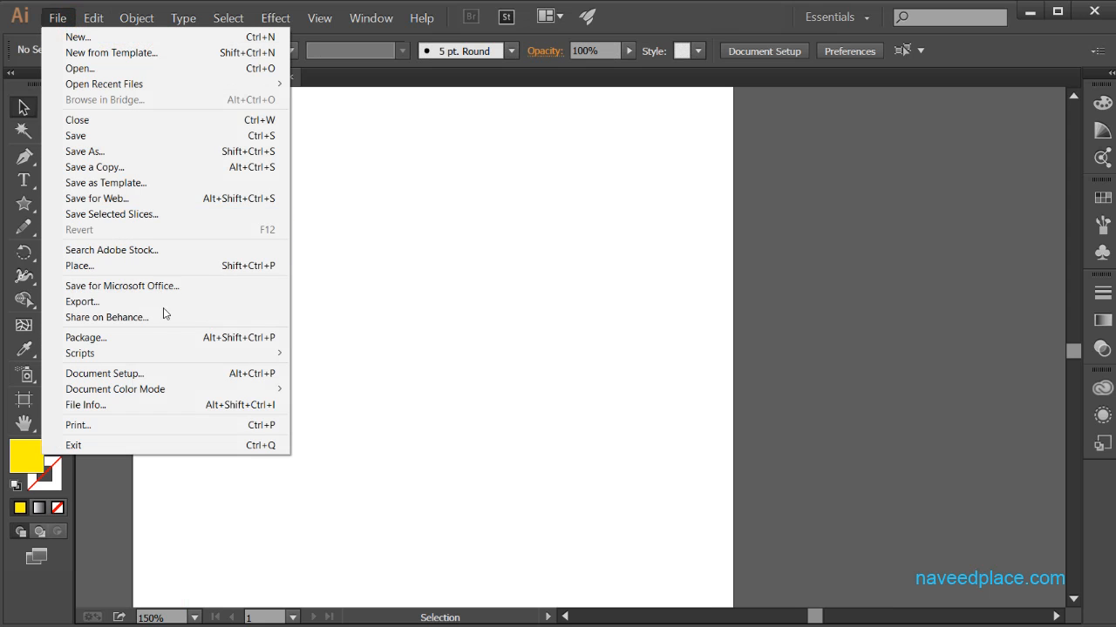
{"action": "left_click", "coordinate": [165, 264]}
{"action": "left_click_drag", "start_coordinate": [991, 174], "coordinate": [983, 267]}
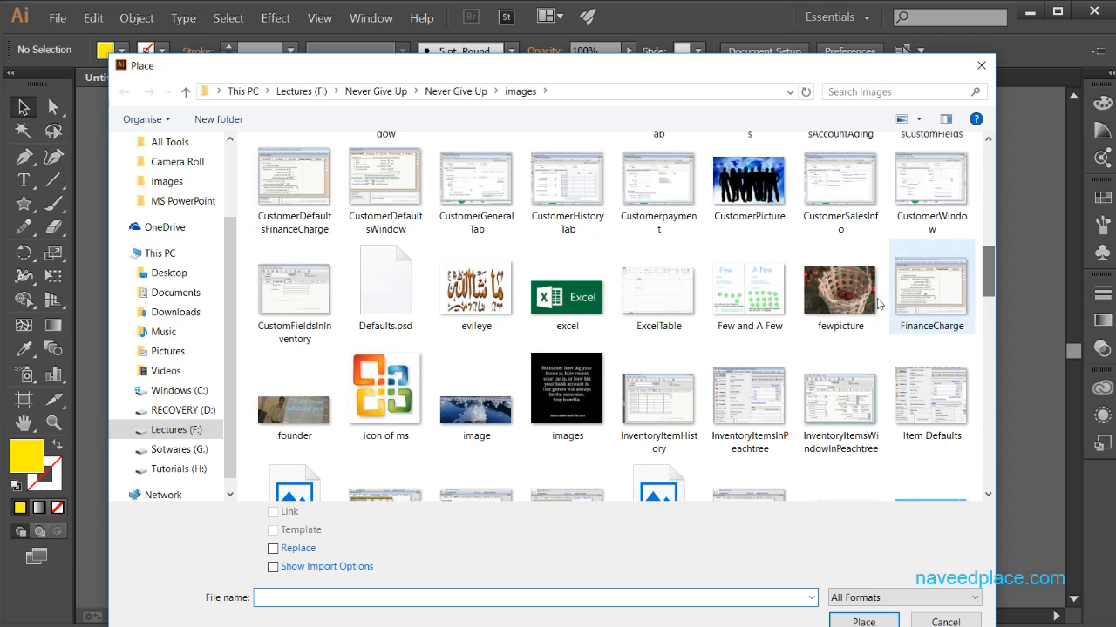
{"action": "left_click", "coordinate": [840, 288]}
{"action": "left_click", "coordinate": [863, 620]}
{"action": "left_click", "coordinate": [309, 180]}
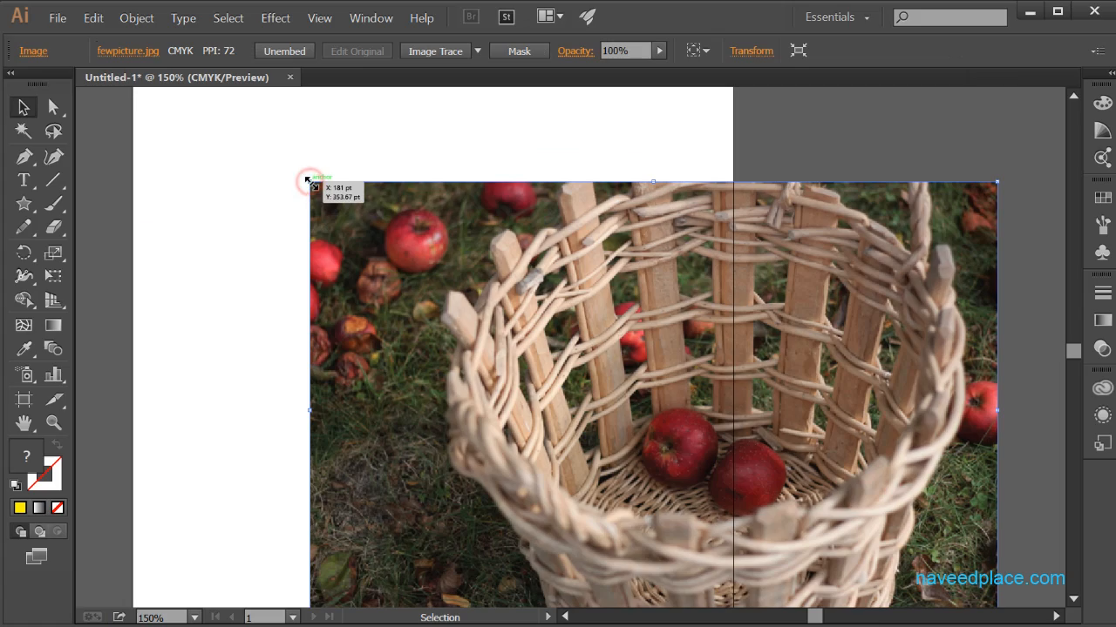
{"action": "left_click_drag", "start_coordinate": [504, 317], "coordinate": [350, 271]}
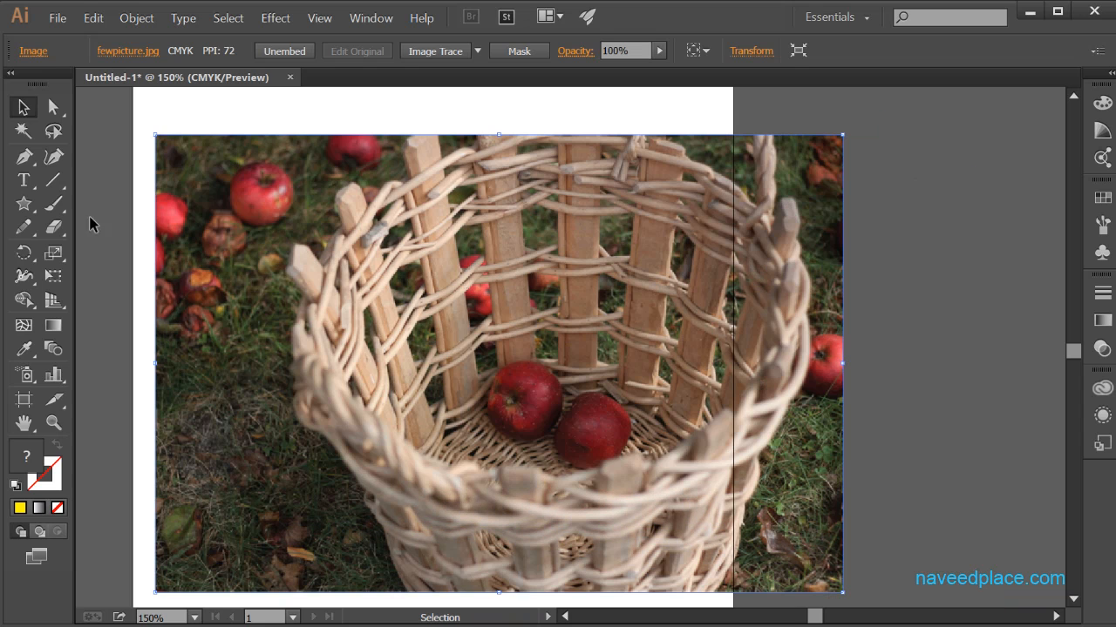
Step: Draw a closed, rounded freeform shape about 423 by 365 pt over the apples in the basket with the Curvature Tool
{"action": "left_click_drag", "start_coordinate": [25, 163], "coordinate": [67, 163]}
{"action": "left_click", "coordinate": [55, 157]}
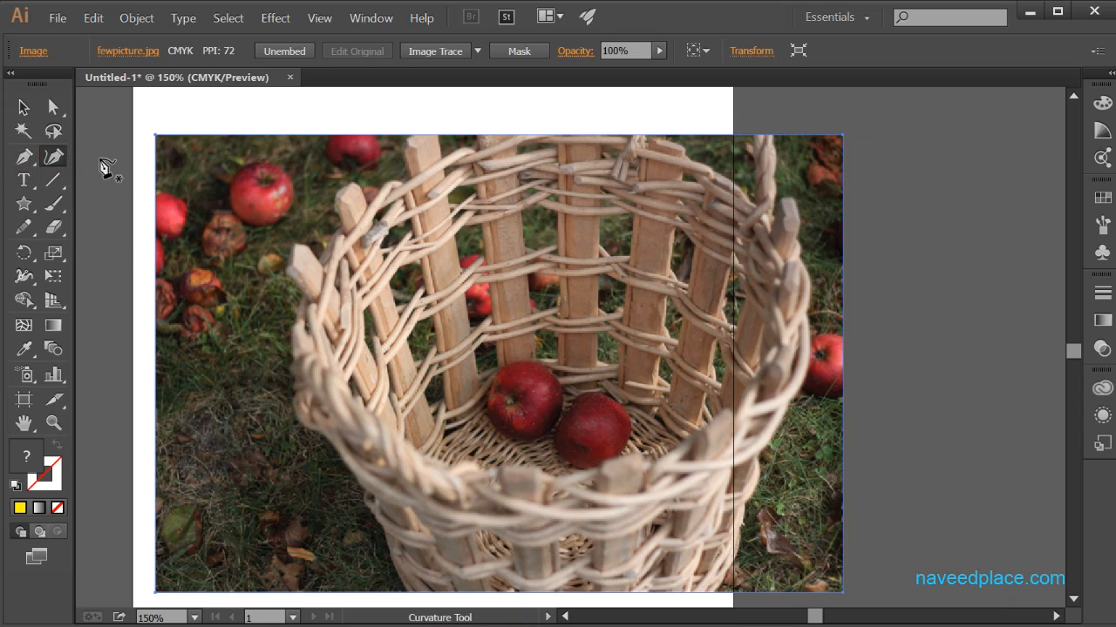
{"action": "left_click", "coordinate": [443, 233]}
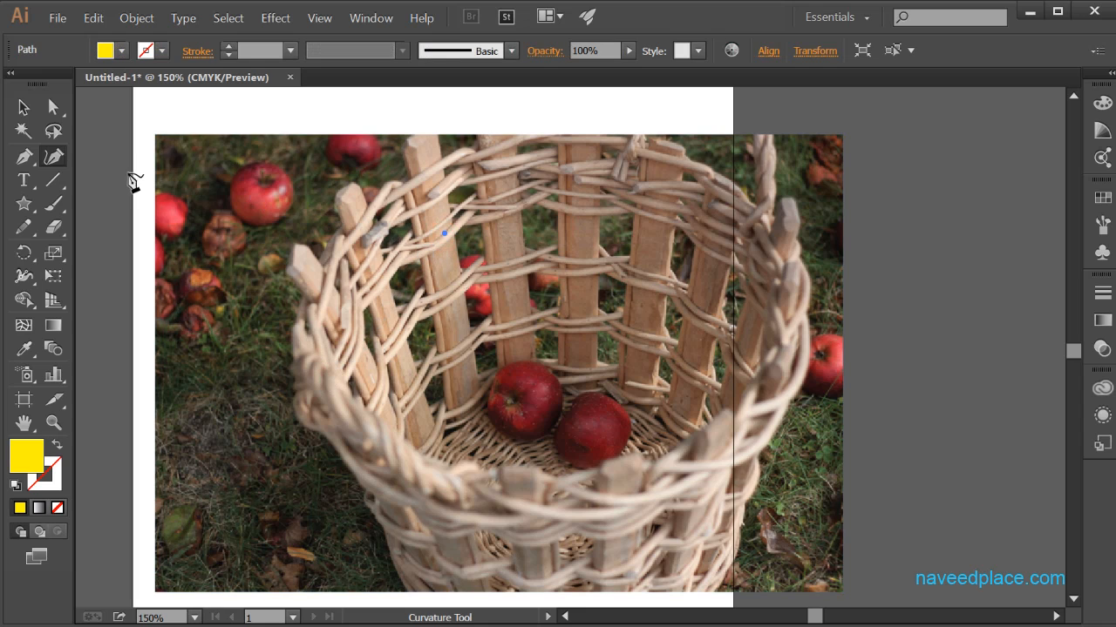
{"action": "left_click", "coordinate": [278, 392]}
{"action": "left_click", "coordinate": [355, 515]}
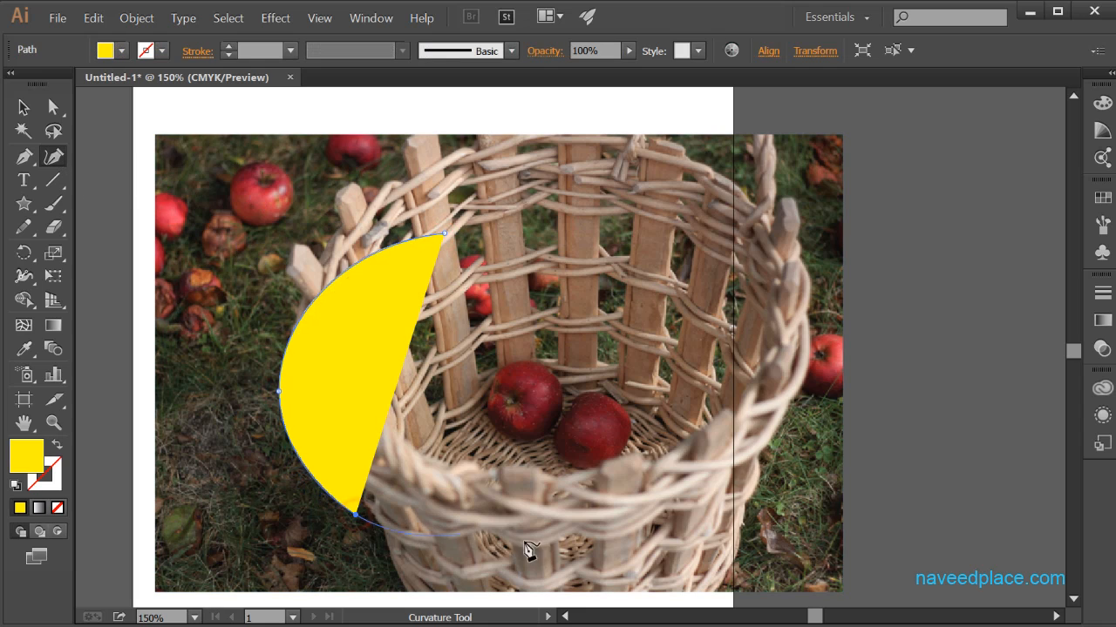
{"action": "left_click", "coordinate": [615, 560]}
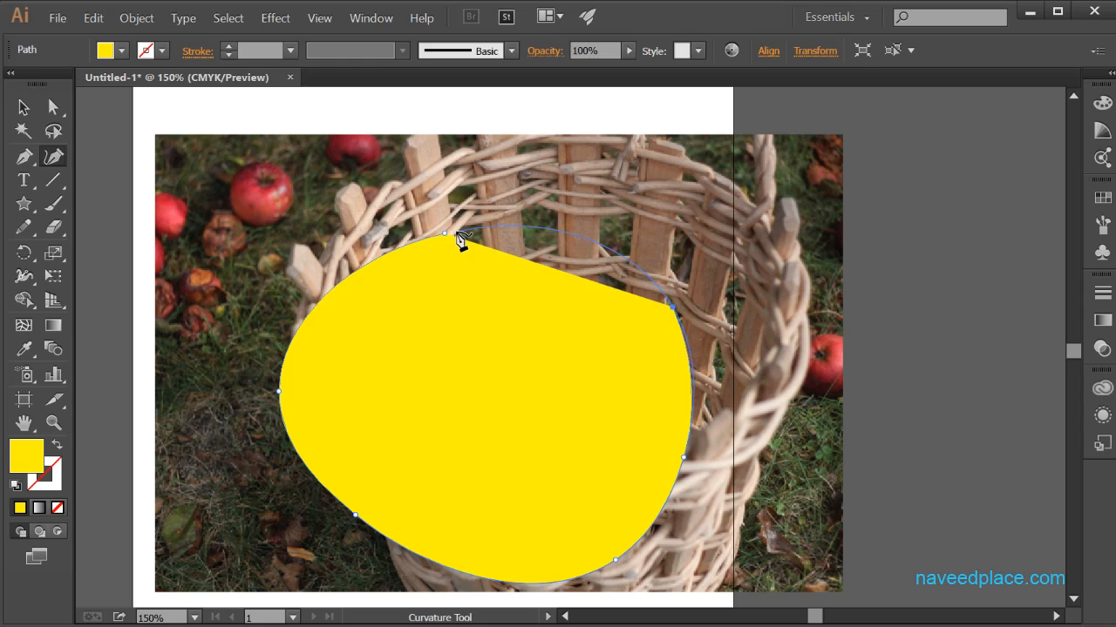
{"action": "double_click", "coordinate": [446, 236]}
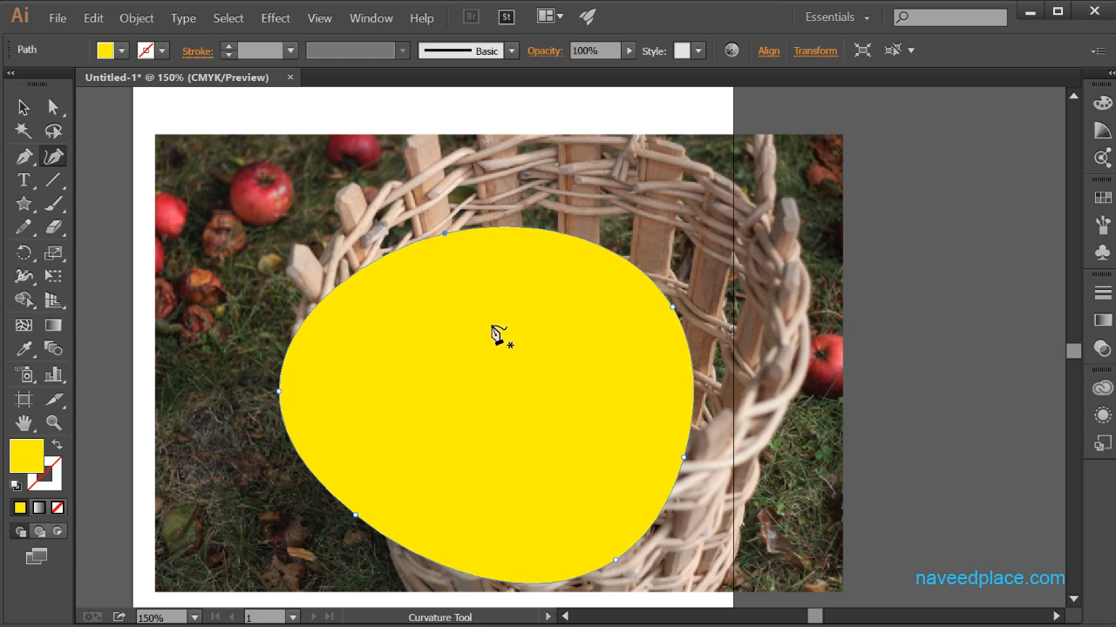
Step: Select the curved shape together with the basket picture, make a clipping mask from them and deselect the result
{"action": "left_click", "coordinate": [33, 111]}
{"action": "left_click", "coordinate": [248, 340], "text": "shift"}
{"action": "right_click", "coordinate": [445, 376]}
{"action": "left_click", "coordinate": [502, 456]}
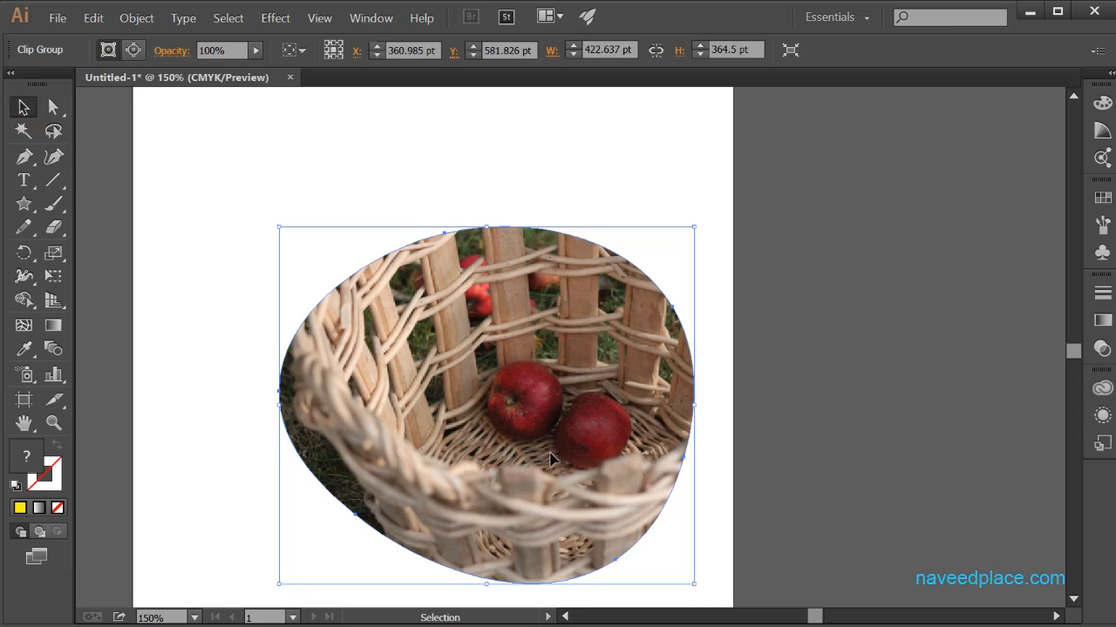
{"action": "left_click", "coordinate": [905, 406]}
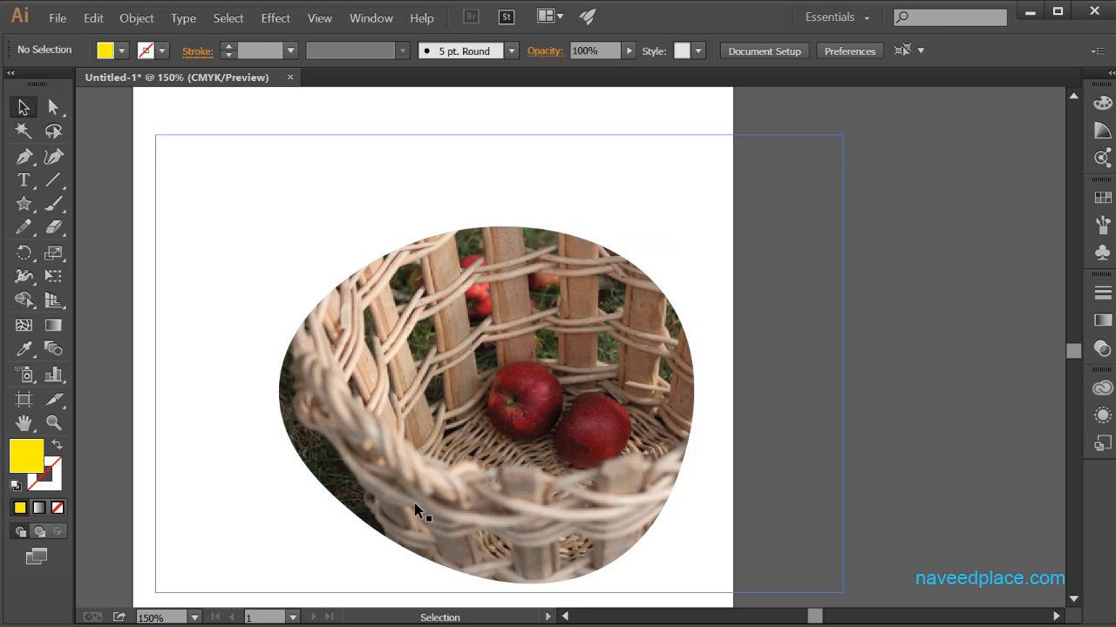
Step: Release the clipping mask and delete both the curved shape and the basket picture
{"action": "left_click", "coordinate": [584, 398]}
{"action": "key", "text": "ctrl+alt+7"}
{"action": "left_click", "coordinate": [528, 389]}
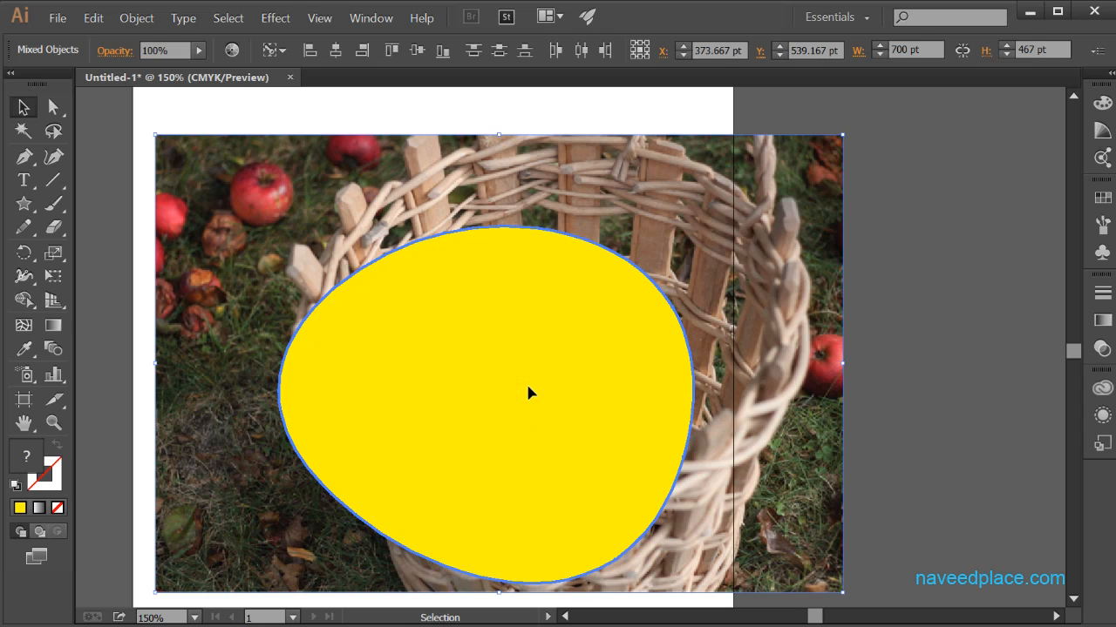
{"action": "key", "text": "Delete"}
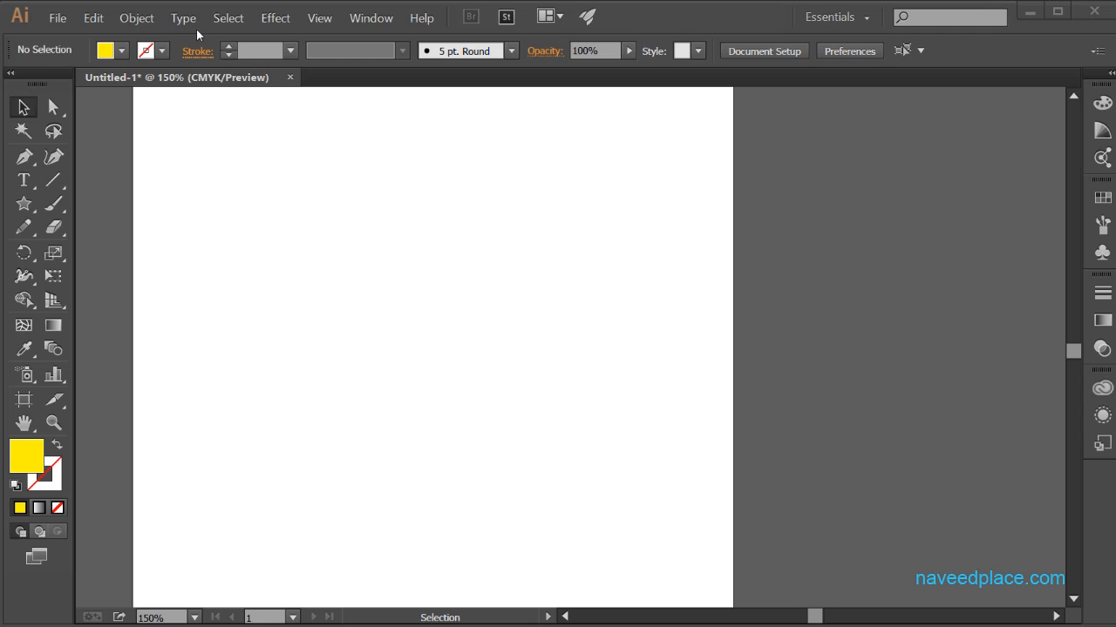
Step: Place the image Naveedlogo and scale it down to about 386 by 409 pt so it fits on the artboard
{"action": "left_click", "coordinate": [56, 18]}
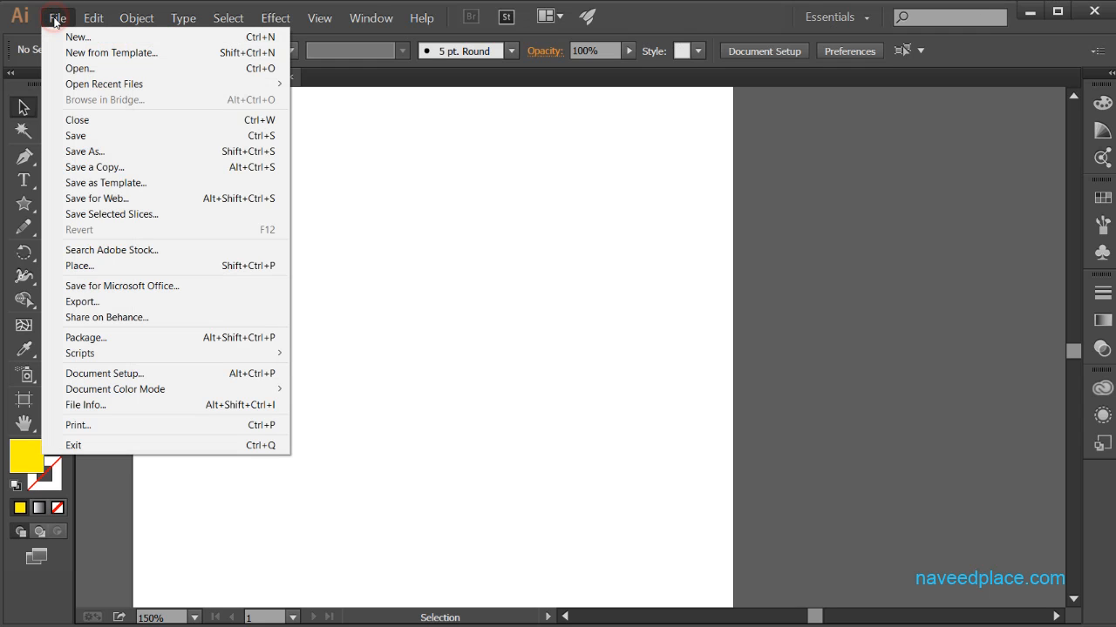
{"action": "left_click", "coordinate": [78, 266]}
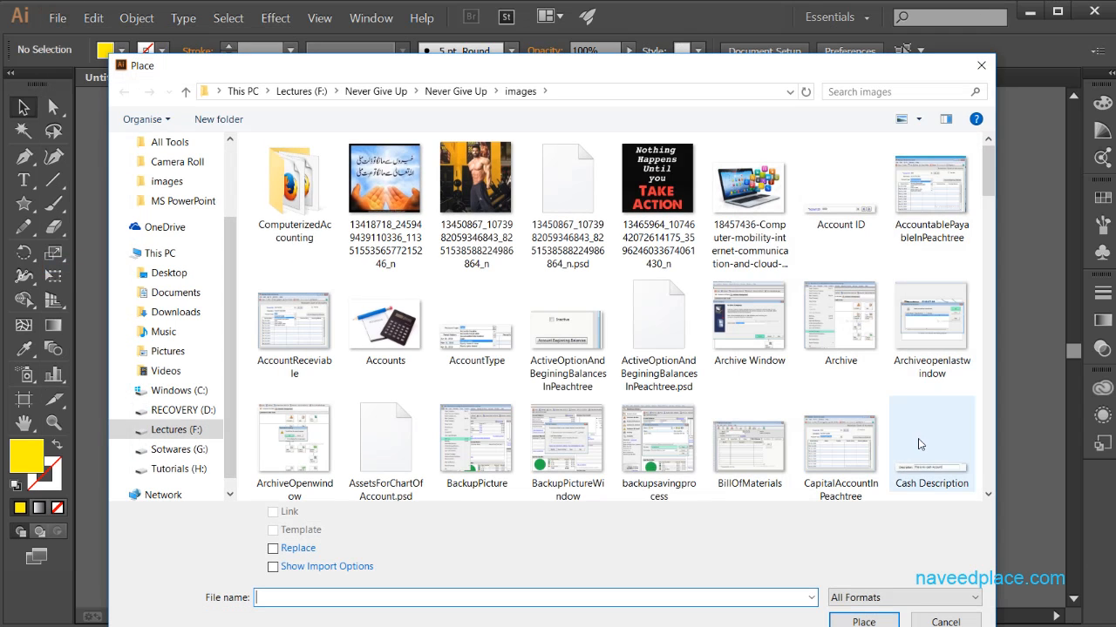
{"action": "left_click_drag", "start_coordinate": [990, 171], "coordinate": [981, 328]}
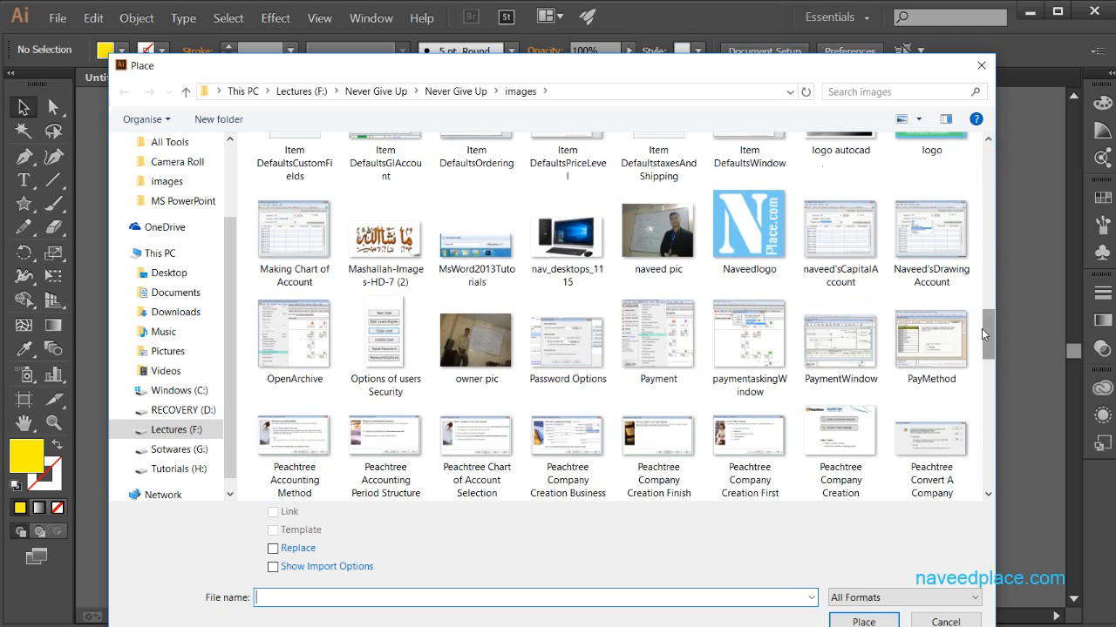
{"action": "left_click", "coordinate": [748, 232]}
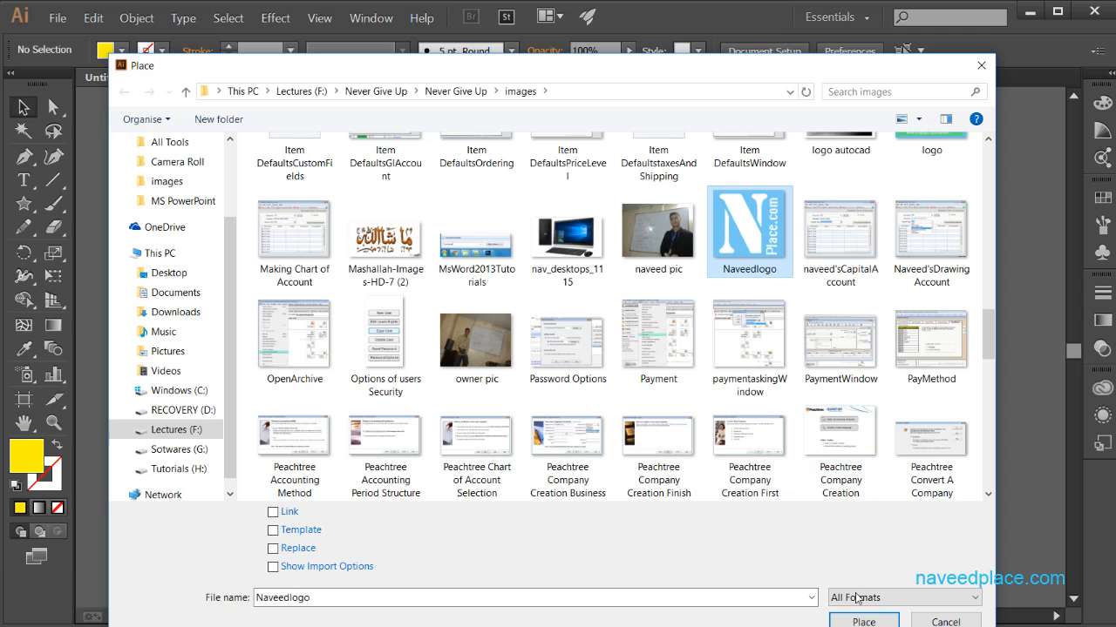
{"action": "left_click", "coordinate": [864, 620]}
{"action": "left_click", "coordinate": [242, 145]}
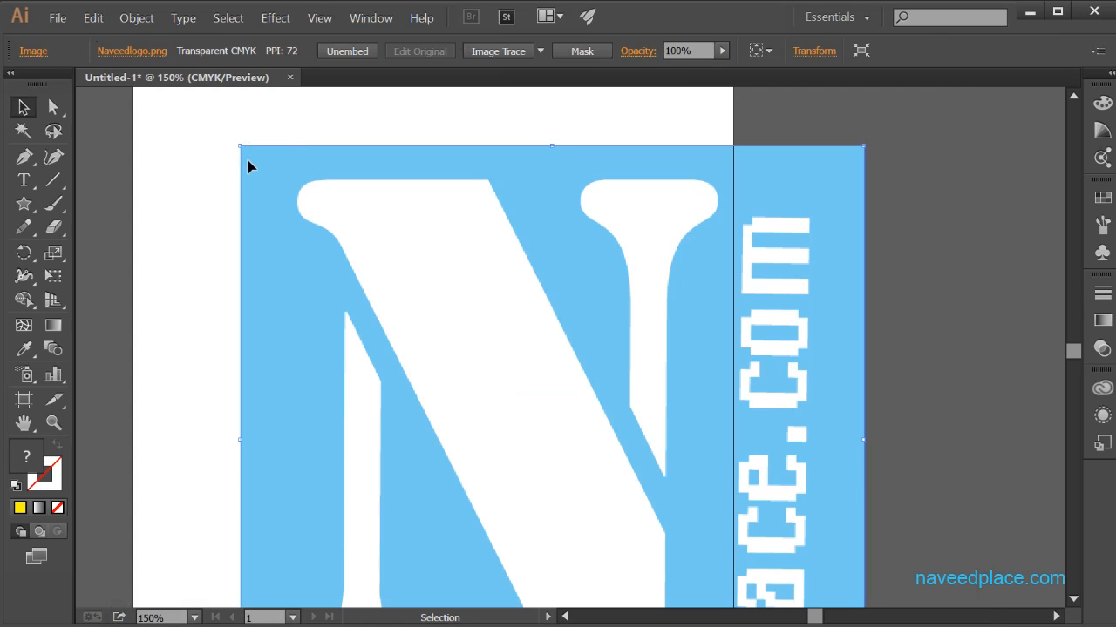
{"action": "left_click_drag", "start_coordinate": [242, 147], "coordinate": [485, 334]}
{"action": "left_click_drag", "start_coordinate": [598, 413], "coordinate": [341, 187]}
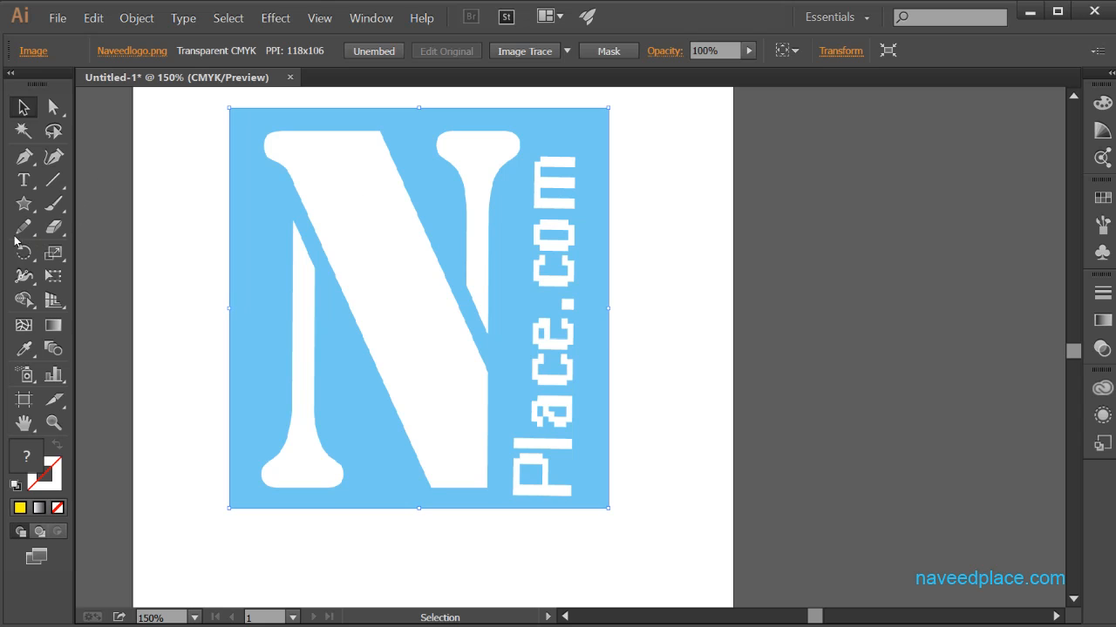
Step: Draw a yellow ellipse, slightly taller than wide, over the middle of the logo
{"action": "left_click", "coordinate": [23, 203]}
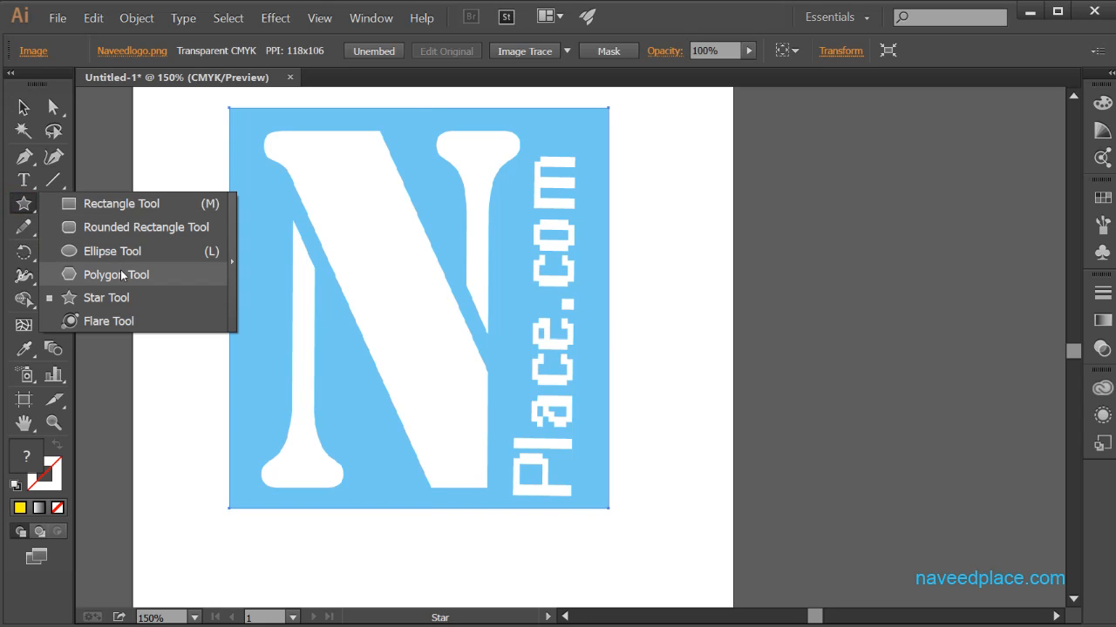
{"action": "left_click", "coordinate": [105, 251]}
{"action": "left_click_drag", "start_coordinate": [352, 271], "coordinate": [510, 433]}
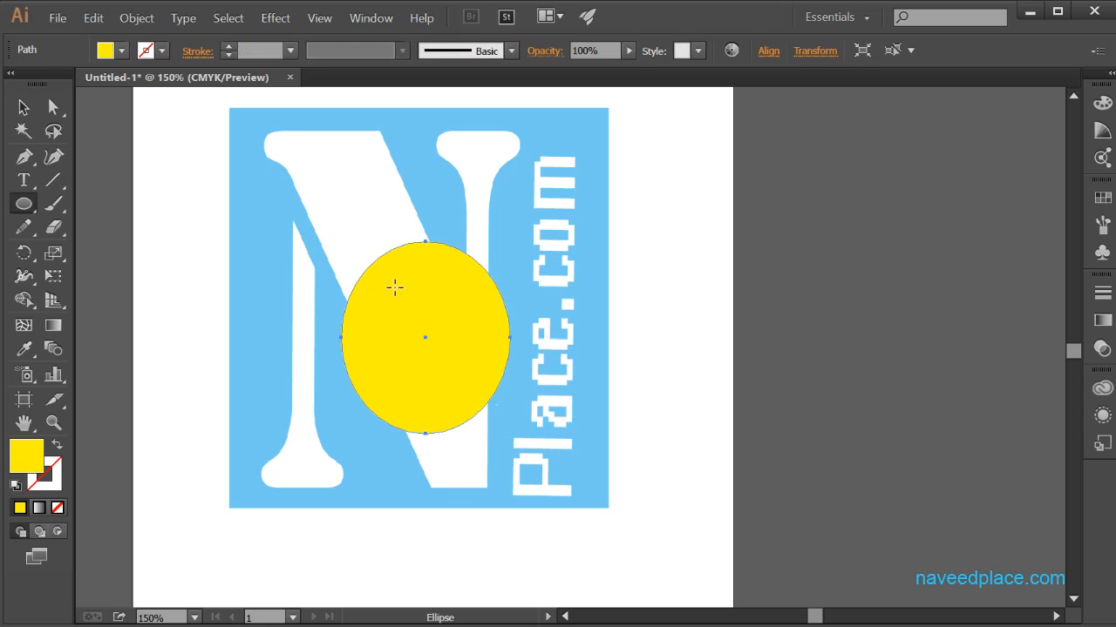
Step: Draw a smaller ellipse in the center of the yellow ellipse and fill it with red
{"action": "left_click_drag", "start_coordinate": [389, 290], "coordinate": [463, 384]}
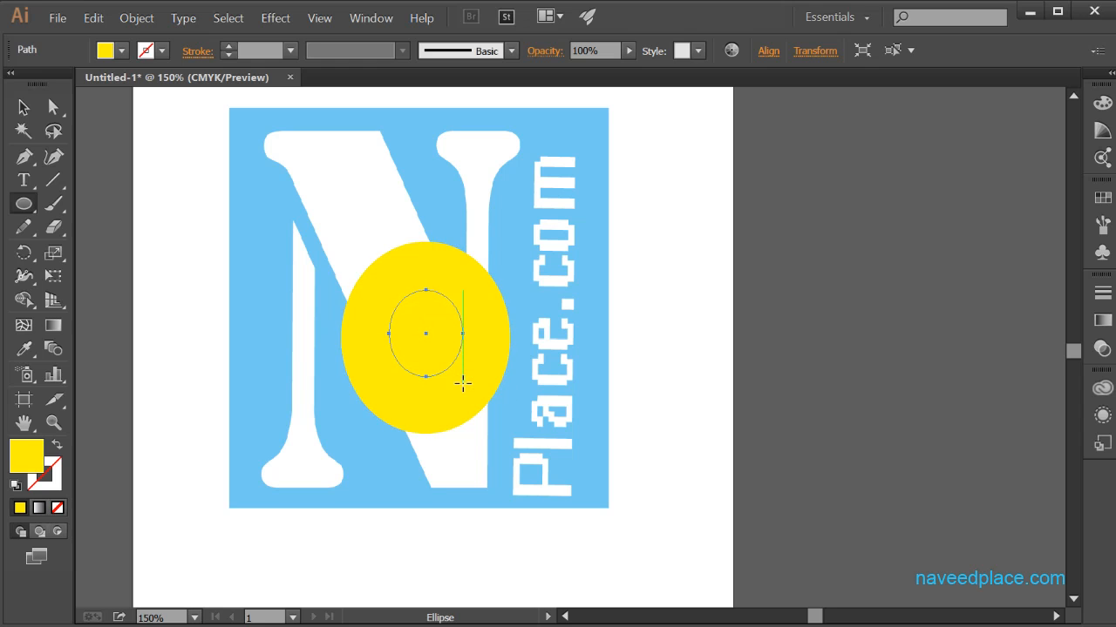
{"action": "left_click", "coordinate": [122, 50]}
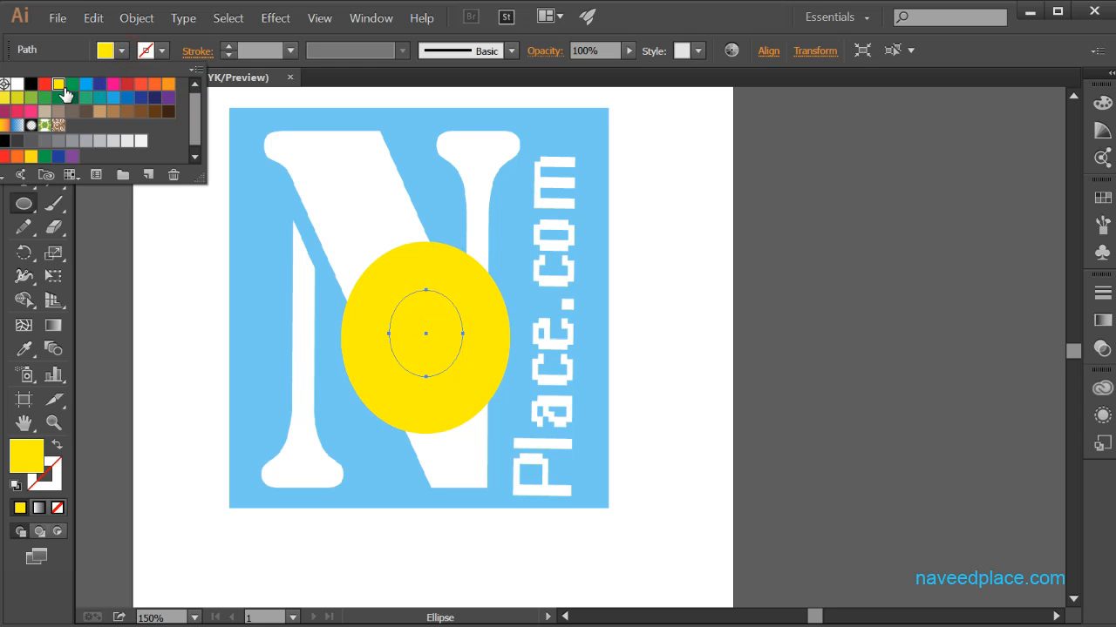
{"action": "left_click", "coordinate": [44, 84]}
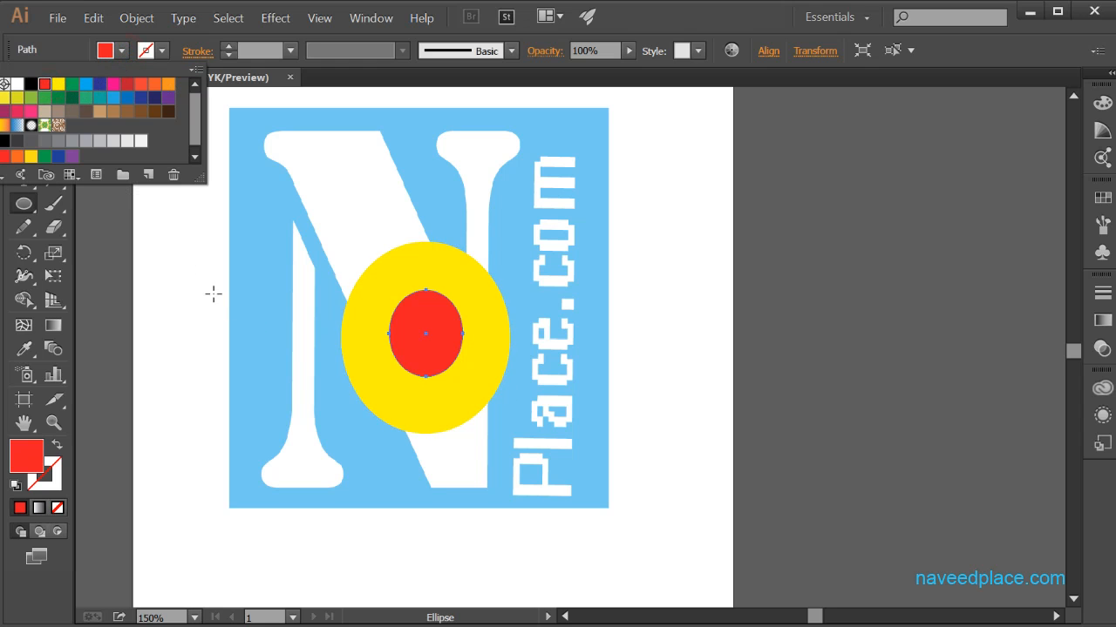
{"action": "left_click", "coordinate": [214, 294]}
Step: Select the red and yellow ellipses together and make them a compound path
{"action": "left_click", "coordinate": [23, 107]}
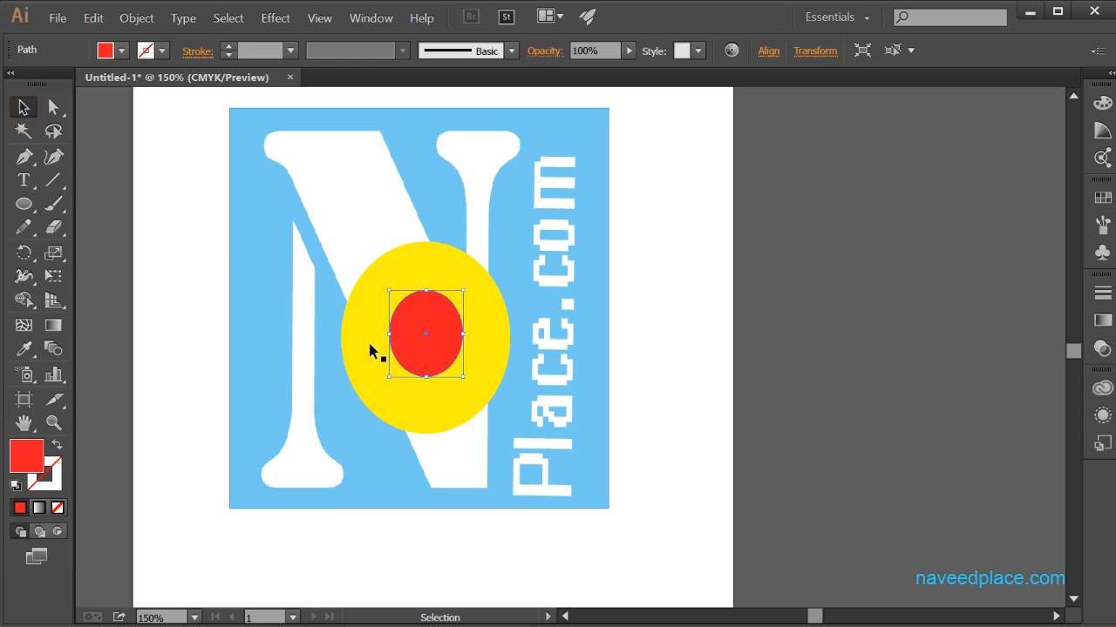
{"action": "left_click", "coordinate": [405, 399], "text": "shift"}
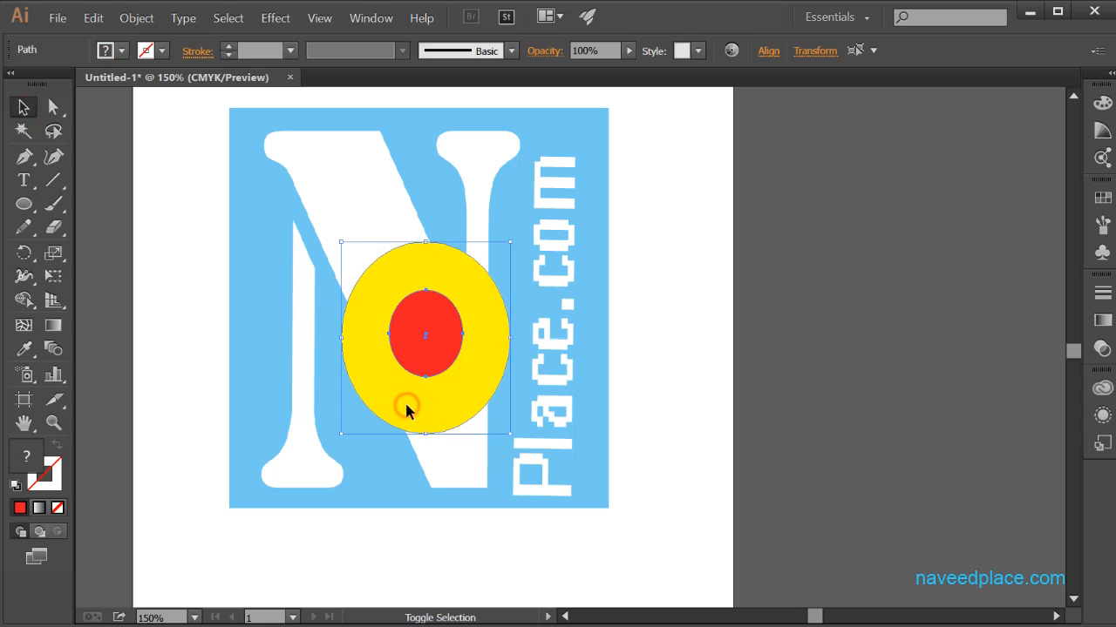
{"action": "right_click", "coordinate": [444, 329]}
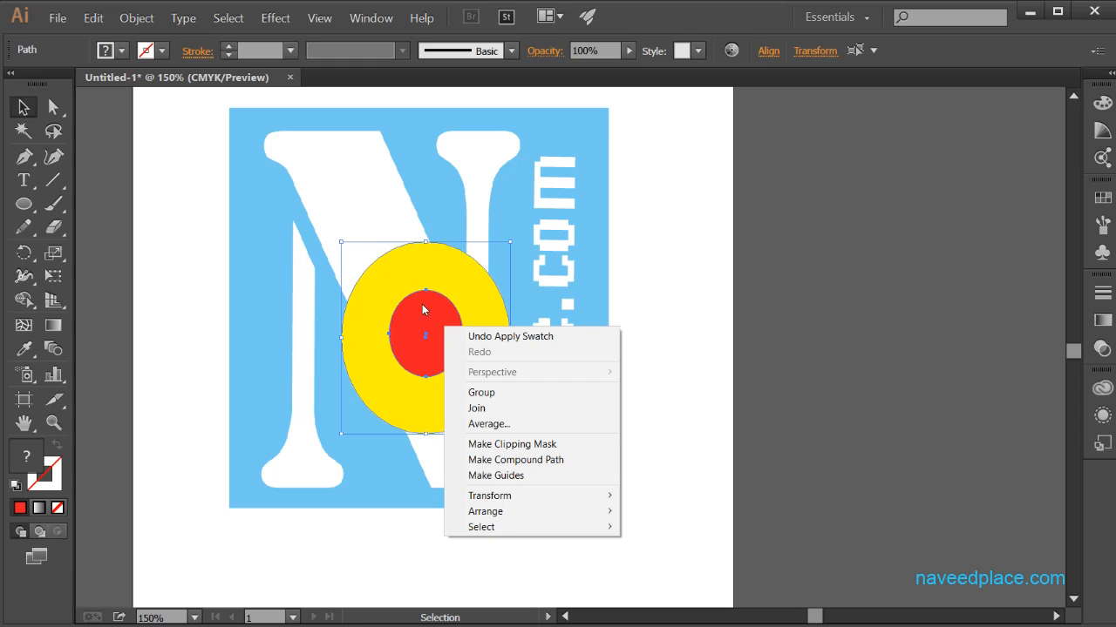
{"action": "left_click", "coordinate": [493, 461]}
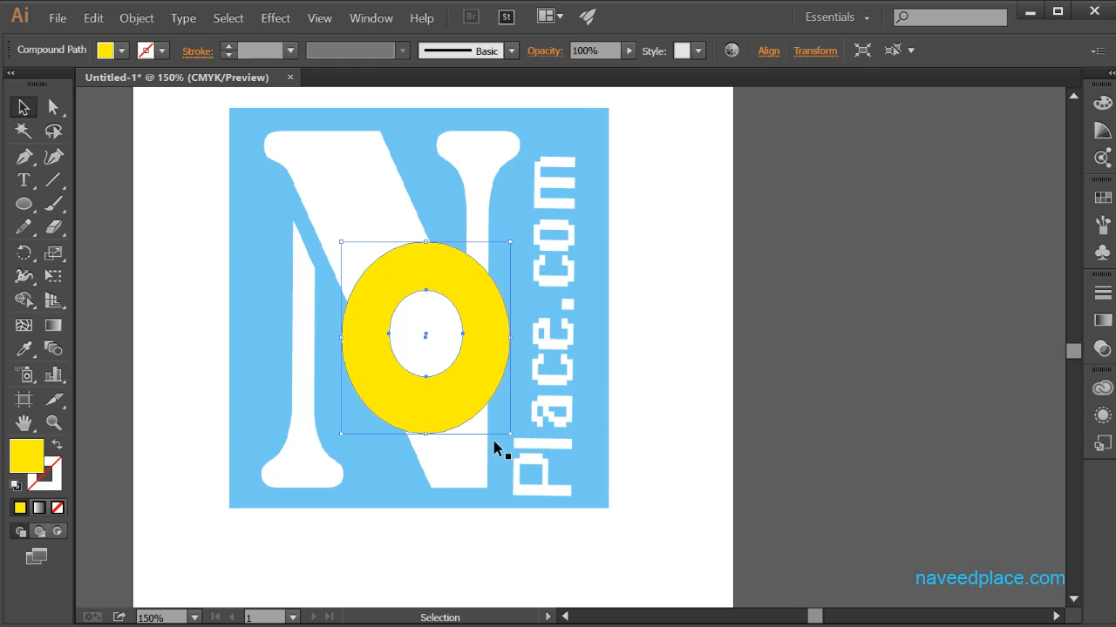
Step: Enlarge the yellow ring to cover most of the logo and center it over the logo
{"action": "left_click_drag", "start_coordinate": [509, 434], "coordinate": [579, 523]}
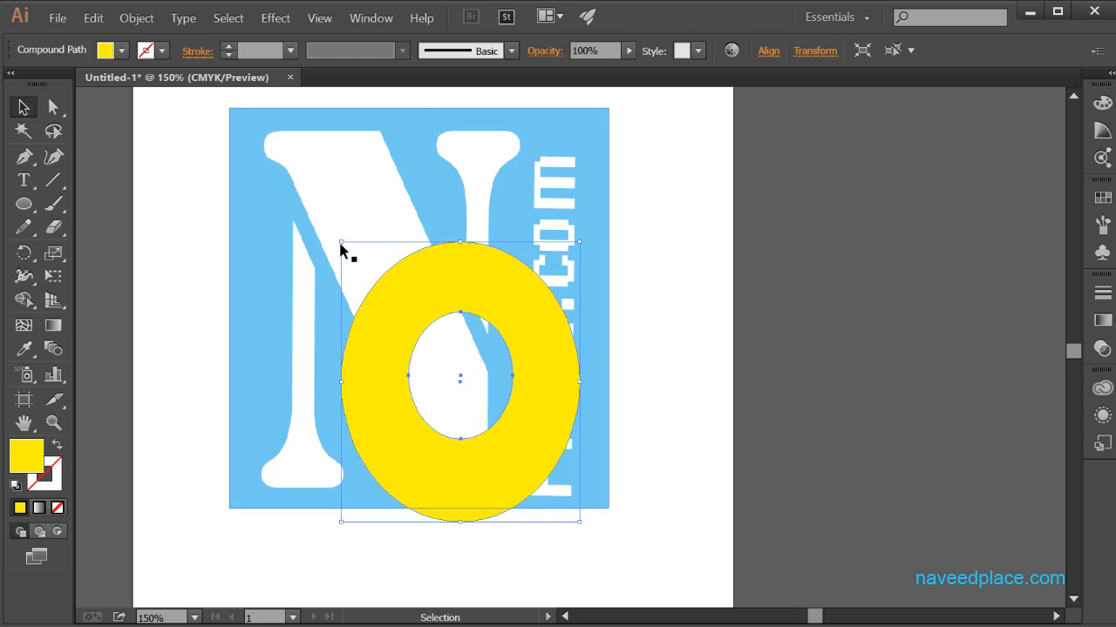
{"action": "left_click", "coordinate": [339, 247]}
{"action": "left_click", "coordinate": [388, 313]}
{"action": "left_click_drag", "start_coordinate": [341, 243], "coordinate": [260, 150]}
{"action": "left_click_drag", "start_coordinate": [386, 241], "coordinate": [386, 206]}
Step: Add the logo image to the selection, clip it to the ring with a clipping mask and deselect the result
{"action": "left_click", "coordinate": [247, 472], "text": "shift"}
{"action": "right_click", "coordinate": [262, 463]}
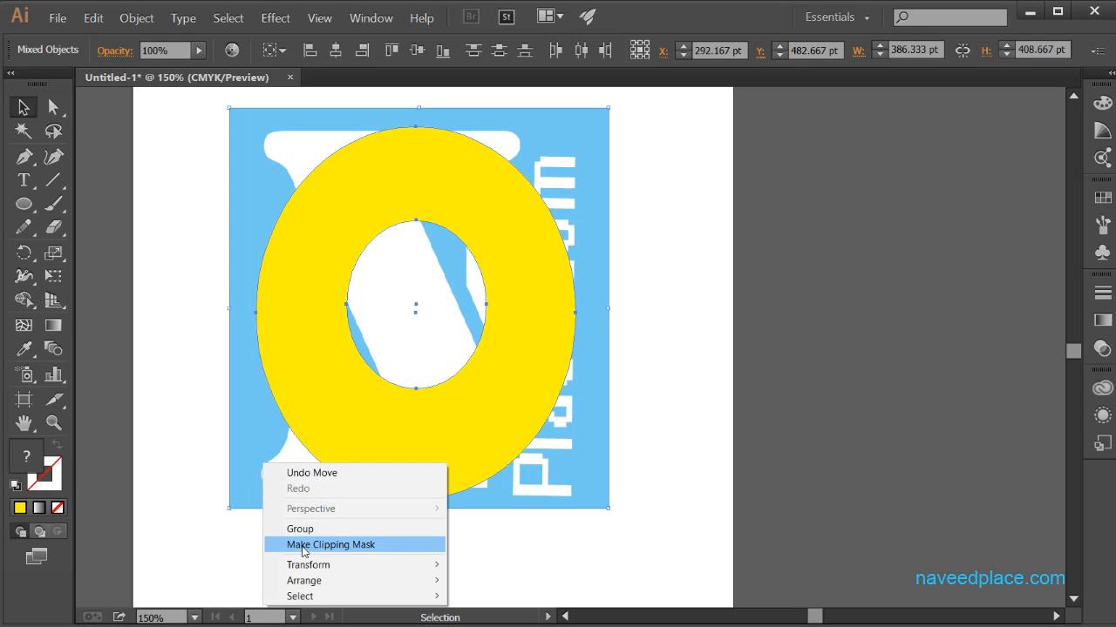
{"action": "left_click", "coordinate": [304, 546]}
{"action": "left_click", "coordinate": [741, 369]}
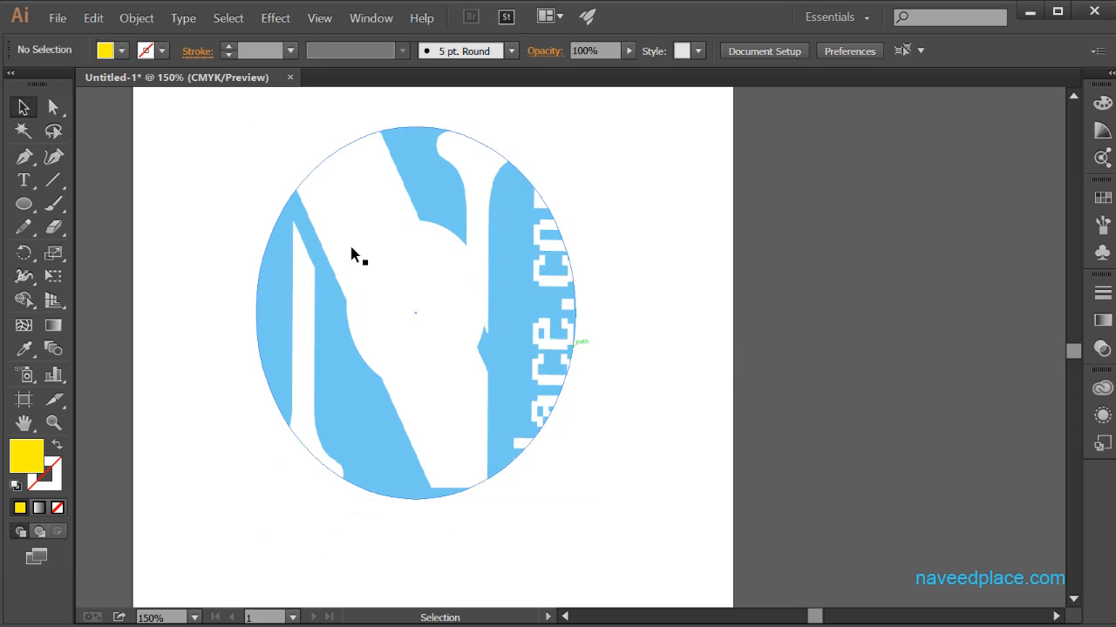